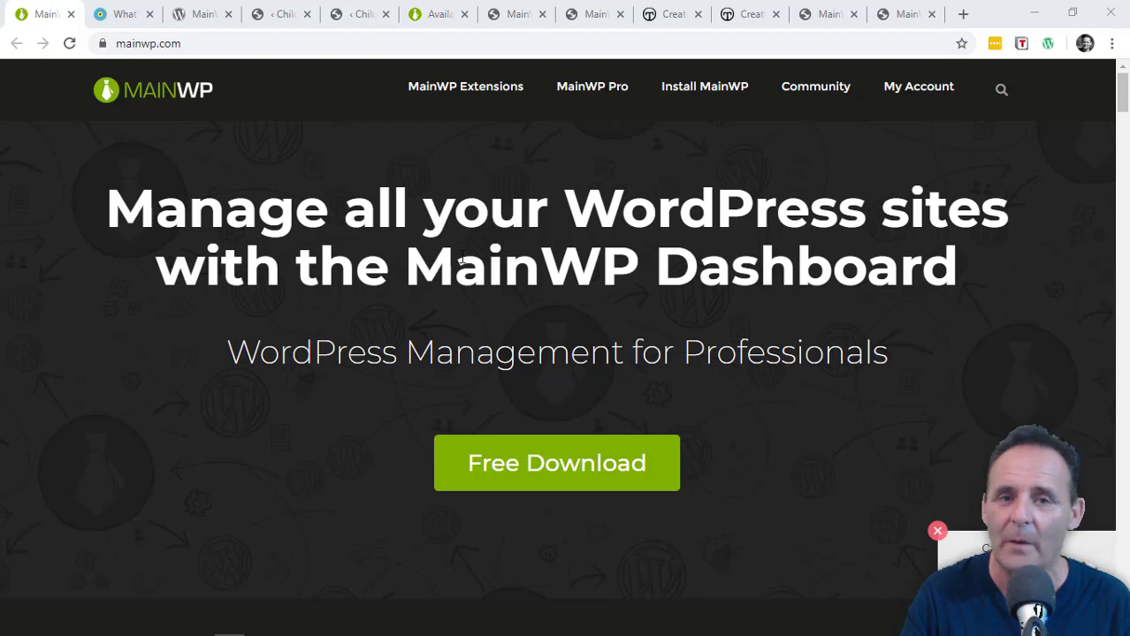
# Open the "What's New With MainWP Client Reports" article and read its Pro Reports and Client Reports sections and coupon offer.
pyautogui.click(121, 15)
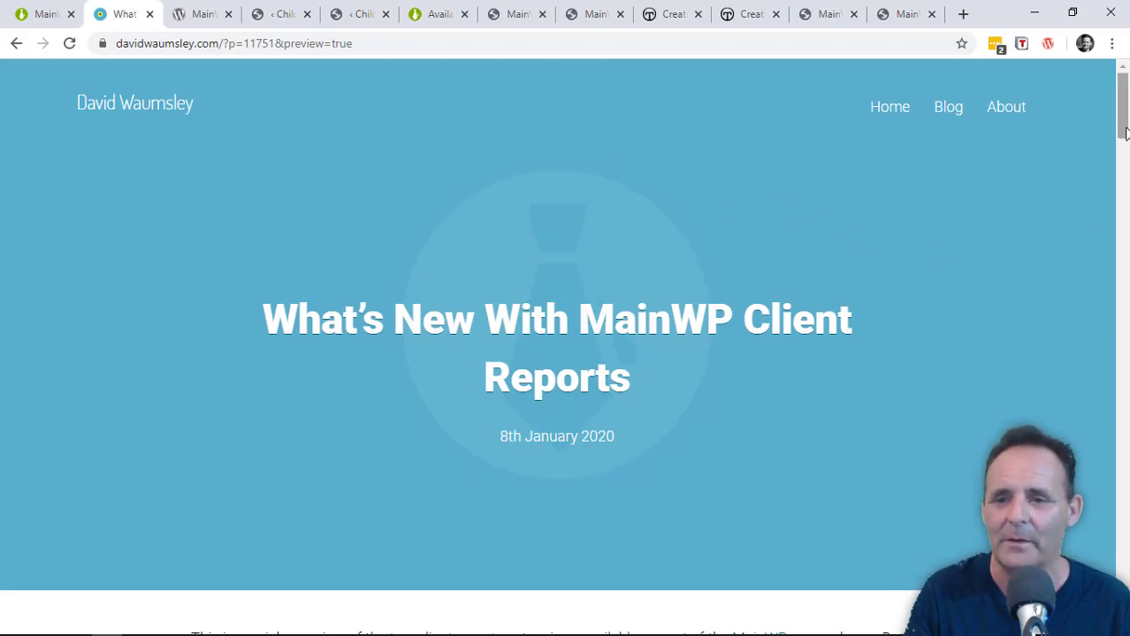
pyautogui.moveTo(1122, 129); pyautogui.dragTo(1126, 280)
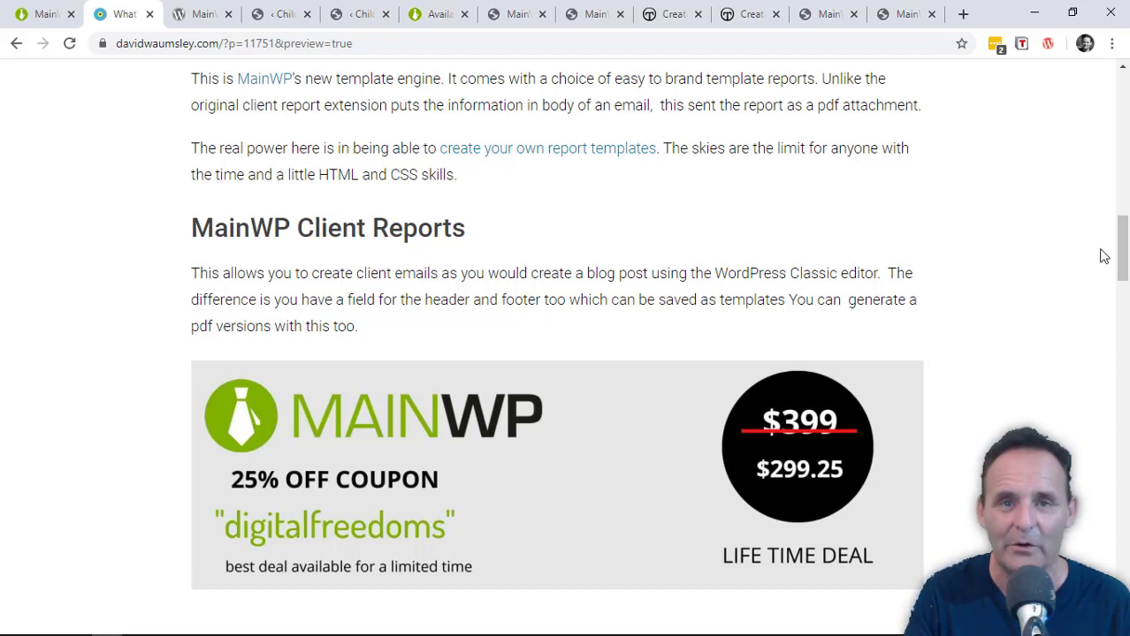
pyautogui.moveTo(1124, 265); pyautogui.dragTo(1125, 283)
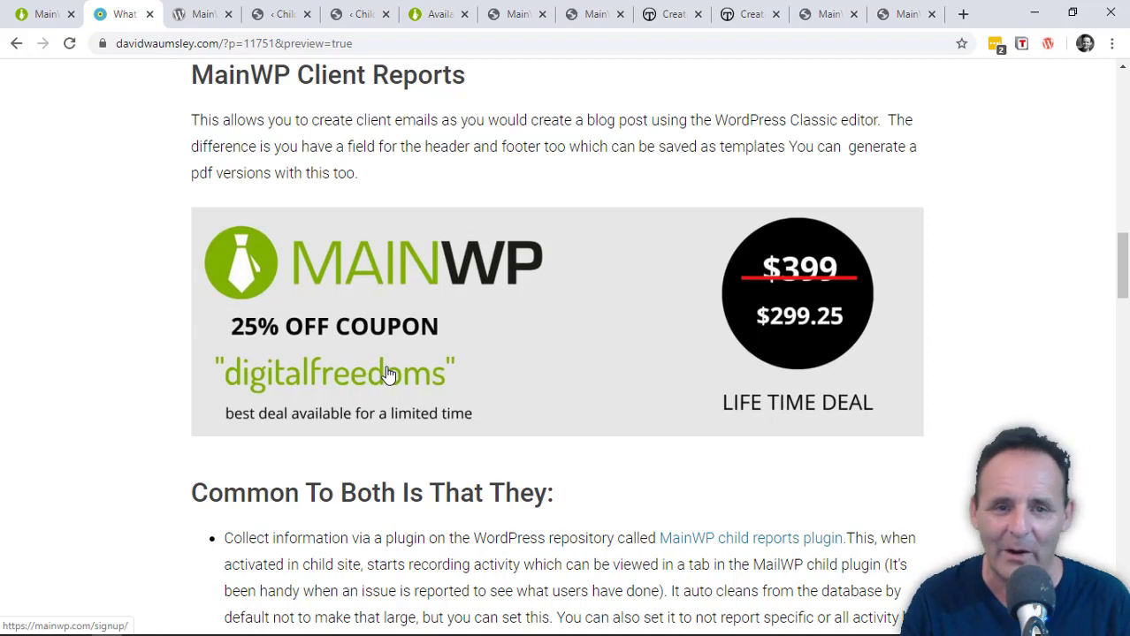
pyautogui.moveTo(1122, 282); pyautogui.dragTo(1122, 256)
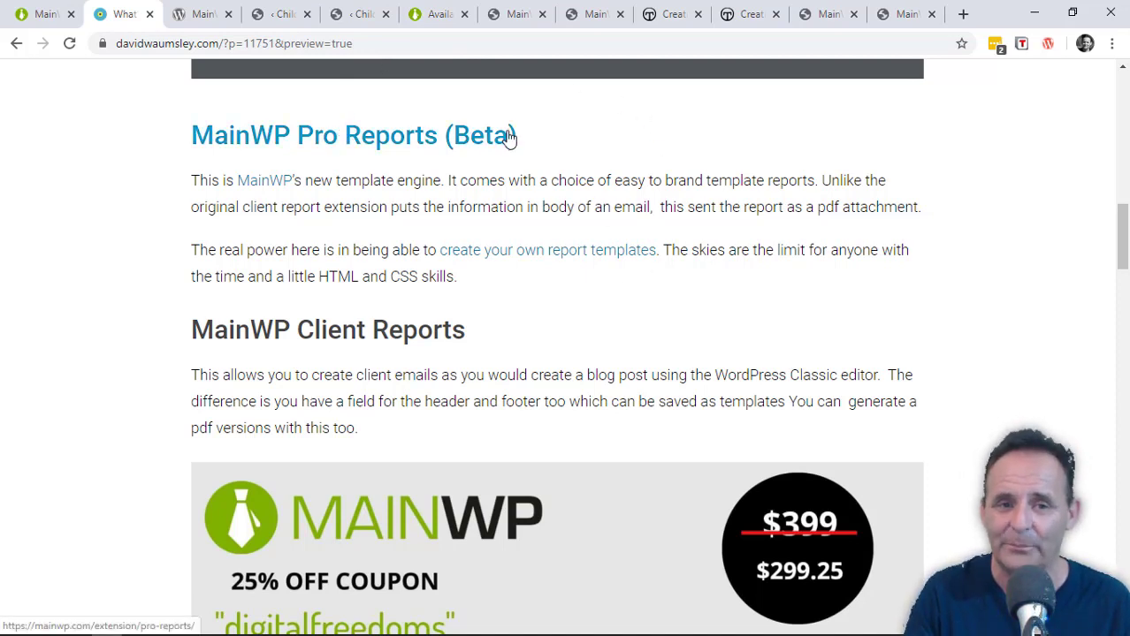
pyautogui.moveTo(1123, 232); pyautogui.dragTo(1123, 197)
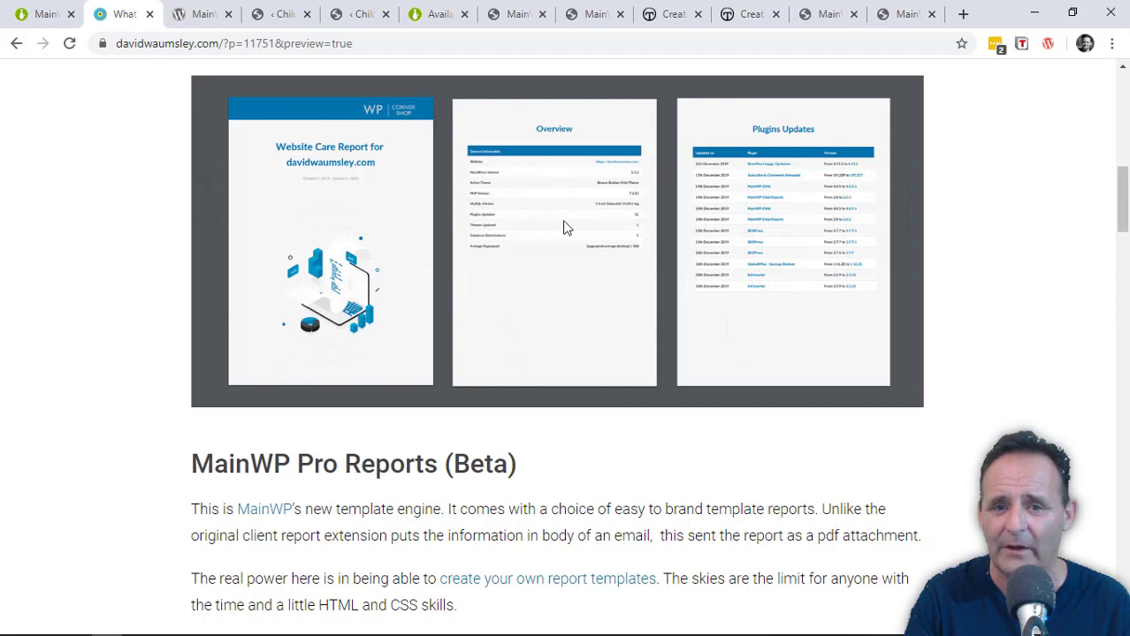
# View the generated Website Care Report preview in the Pro Reports extension, from the cover through the plugin updates table.
pyautogui.click(822, 15)
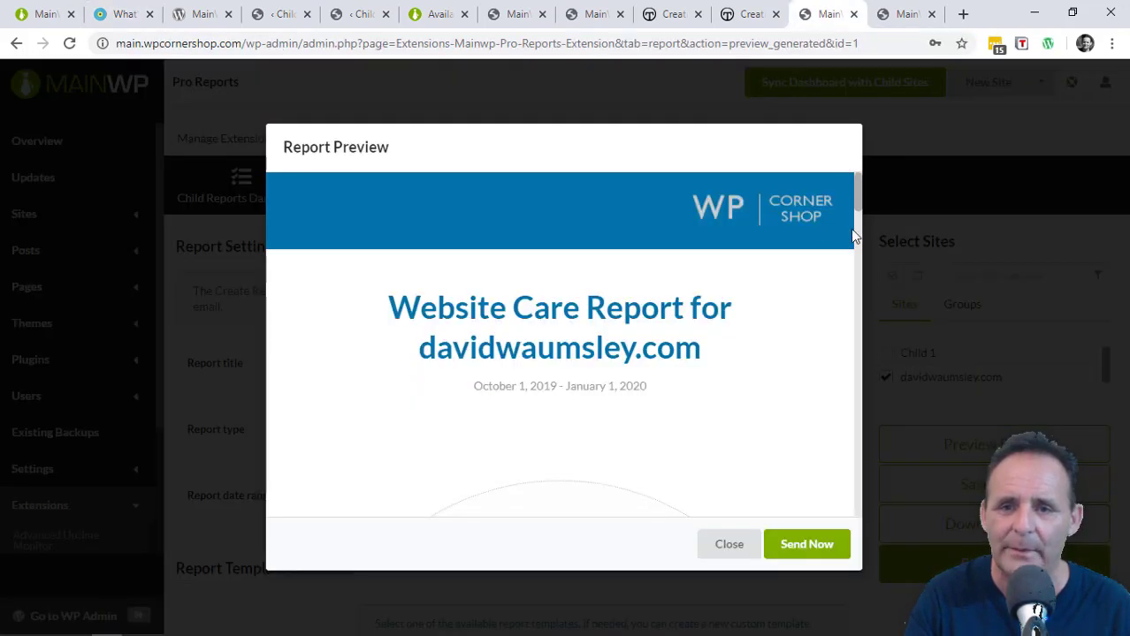
pyautogui.moveTo(860, 214); pyautogui.dragTo(825, 404)
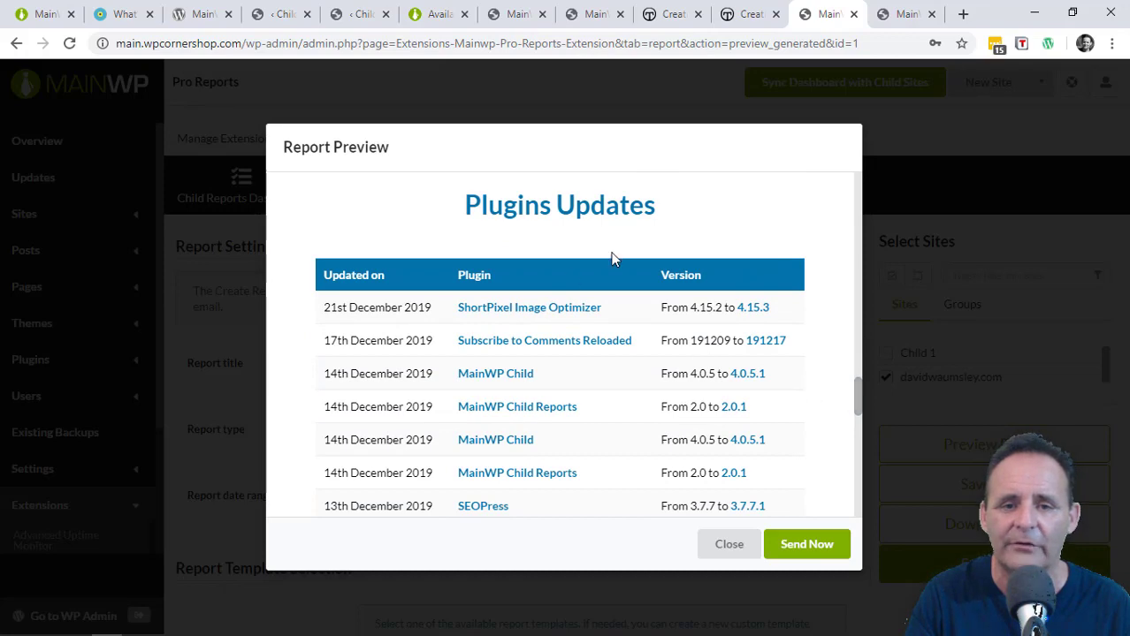
pyautogui.moveTo(855, 387); pyautogui.dragTo(800, 181)
# Return to the client reports article and compare the sample report images with the MainWP Pro Reports (Beta) description.
pyautogui.click(124, 14)
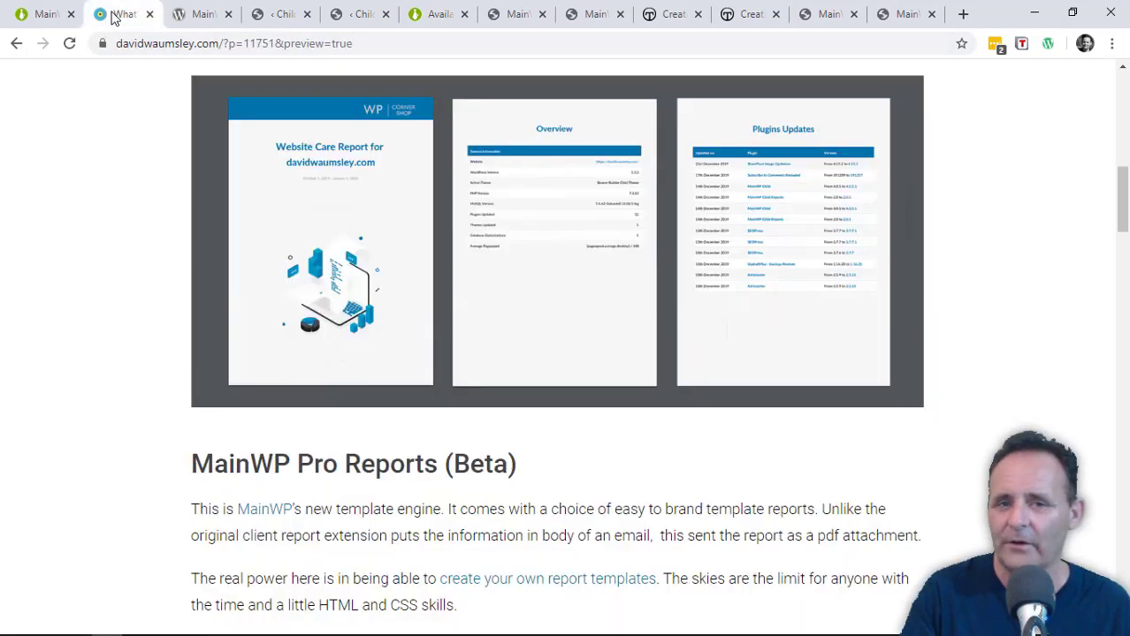
pyautogui.moveTo(1117, 225); pyautogui.dragTo(1111, 265)
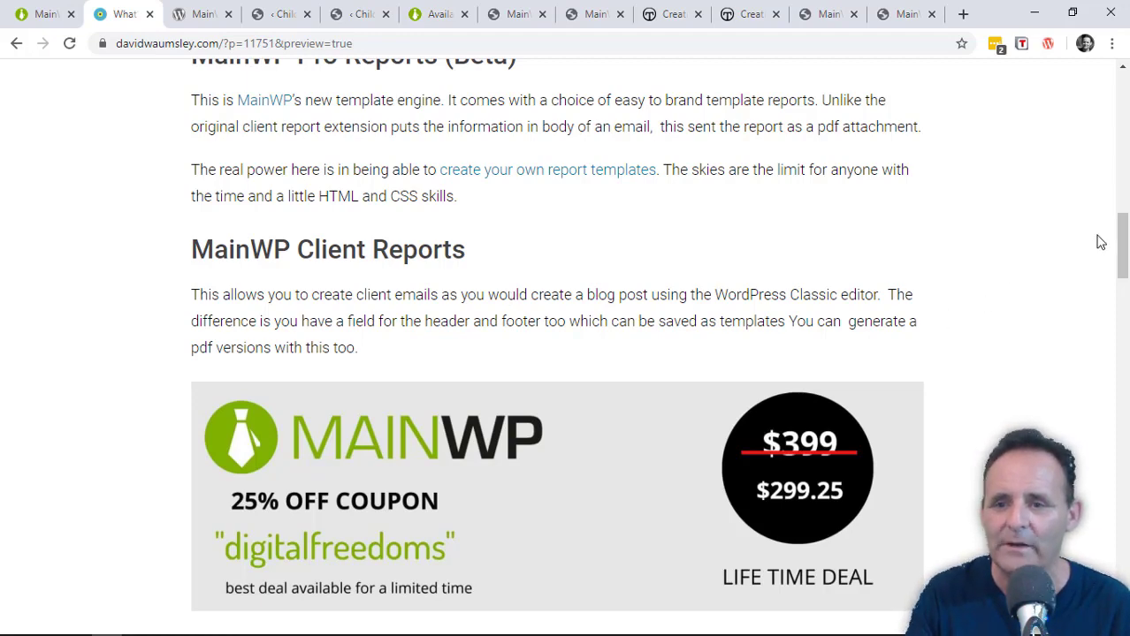
pyautogui.scroll(2, 1118, 230)
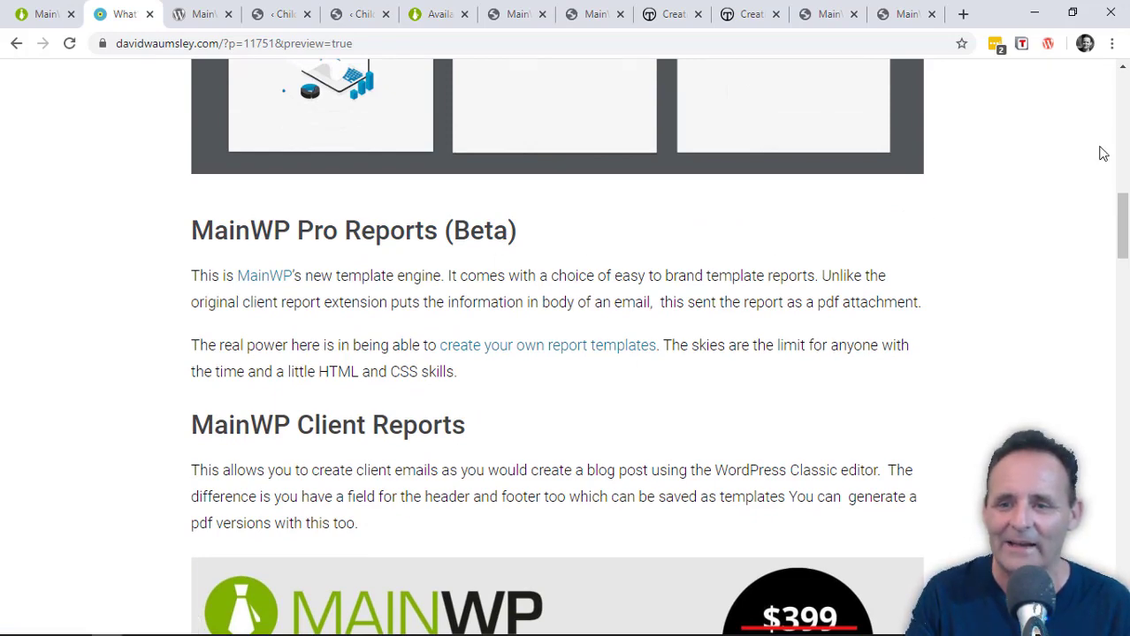
pyautogui.moveTo(1122, 226); pyautogui.dragTo(1122, 198)
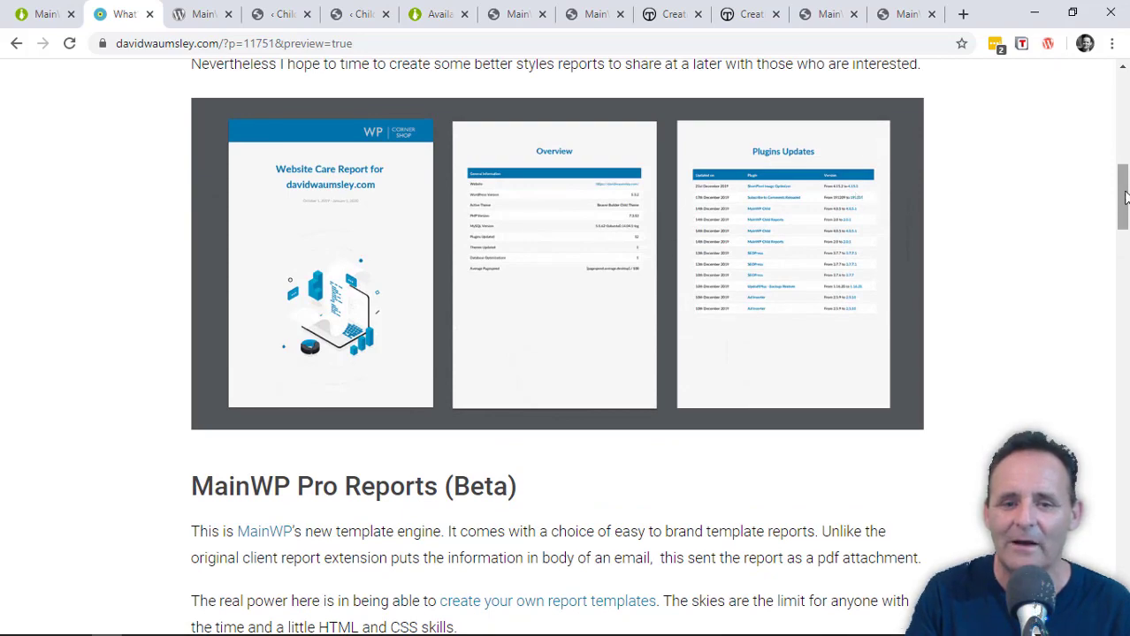
pyautogui.moveTo(1122, 197); pyautogui.dragTo(1104, 235)
pyautogui.scroll(-1, 1100, 223)
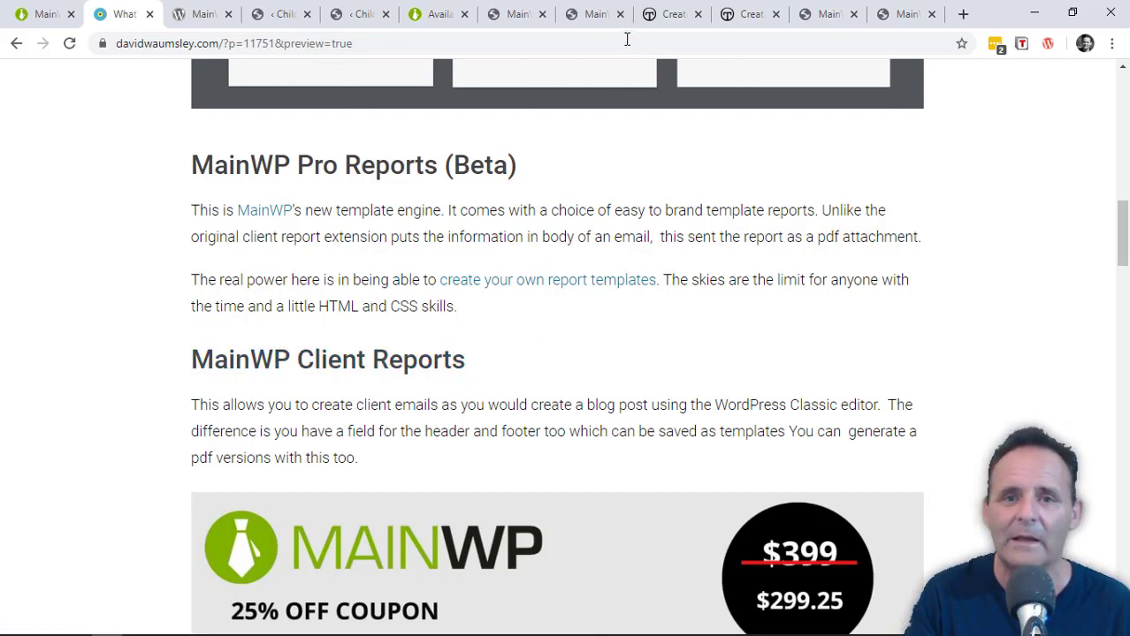
# Examine the custom client report examples in Typewheel's two stylish client report posts.
pyautogui.click(659, 16)
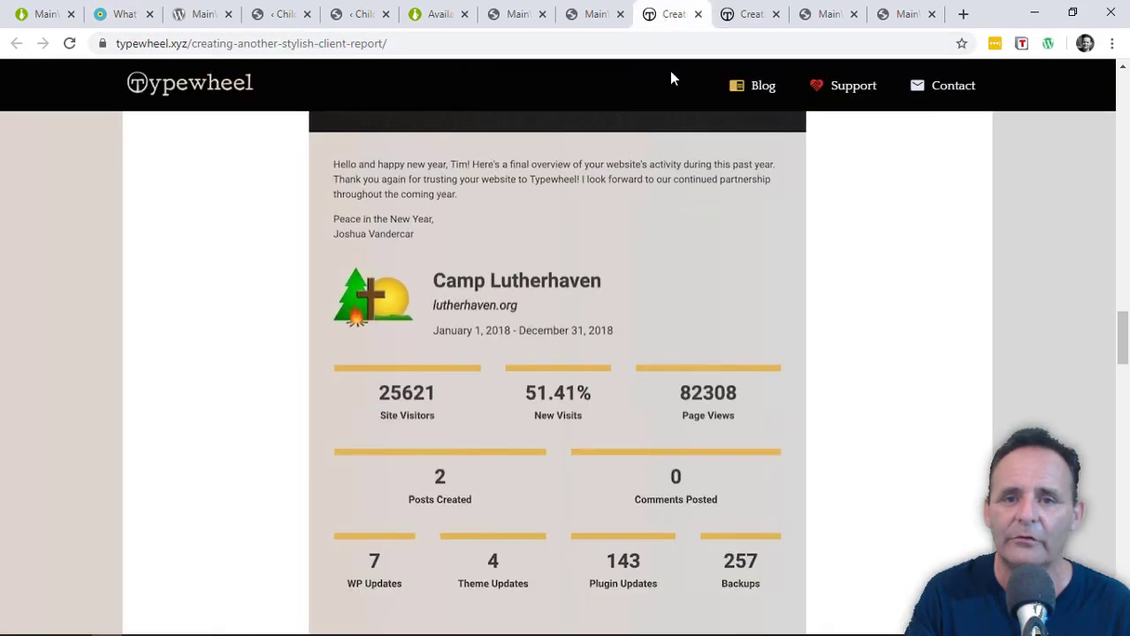
pyautogui.moveTo(1122, 323)
pyautogui.mouseDown()
pyautogui.moveTo(1115, 73)
pyautogui.moveTo(1125, 329)
pyautogui.mouseUp()
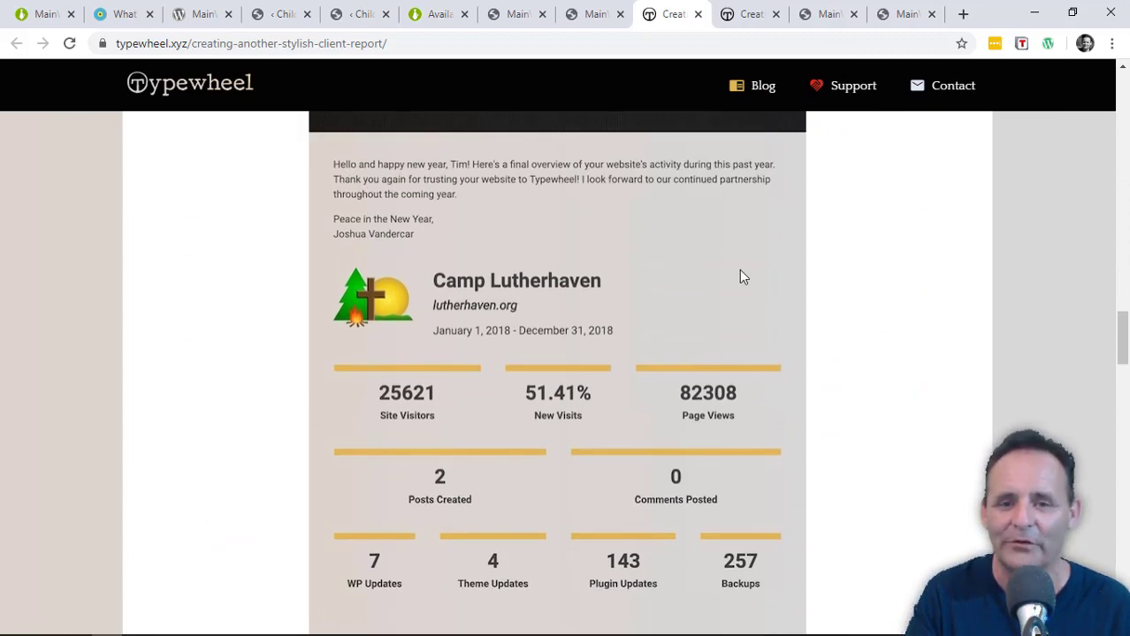
pyautogui.moveTo(1123, 334); pyautogui.dragTo(1120, 241)
pyautogui.scroll(10, 1061, 124)
pyautogui.click(747, 14)
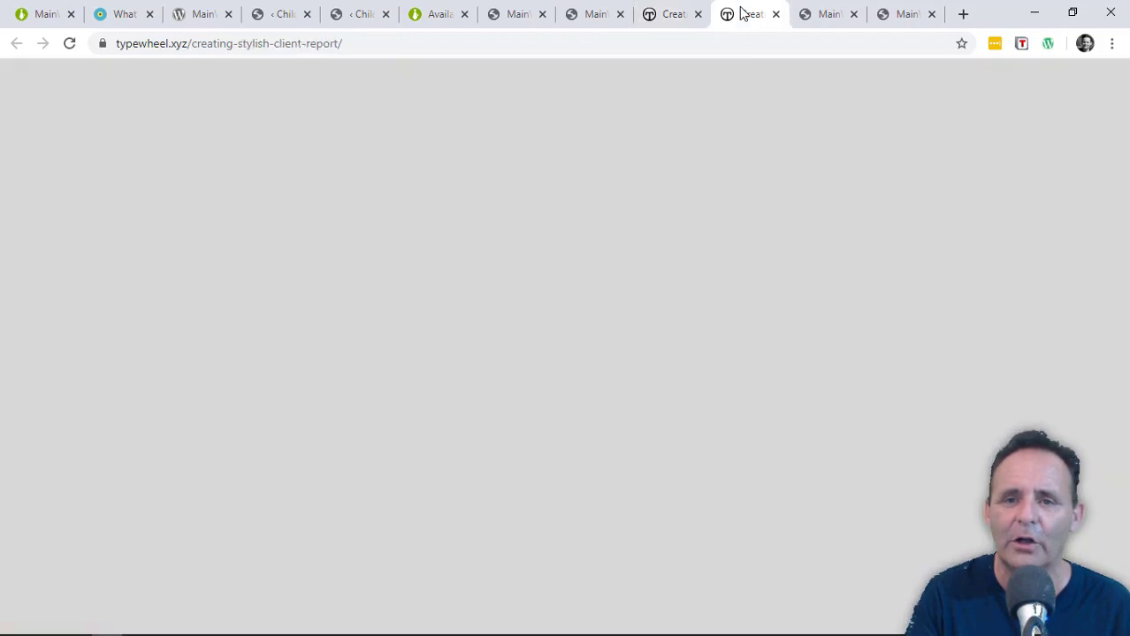
pyautogui.moveTo(1123, 375)
pyautogui.mouseDown()
pyautogui.moveTo(1124, 419)
pyautogui.moveTo(1107, 349)
pyautogui.moveTo(1112, 386)
pyautogui.mouseUp()
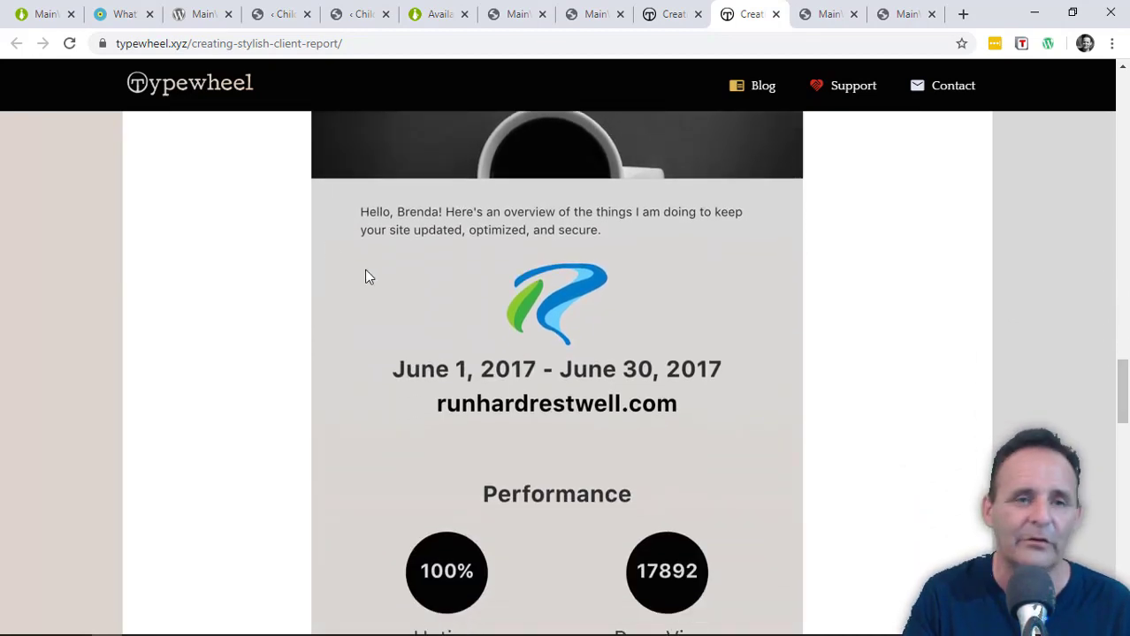
# Review the MainWP Child Reports plugin page on WordPress.org, including its description, requirements and ratings.
pyautogui.click(103, 19)
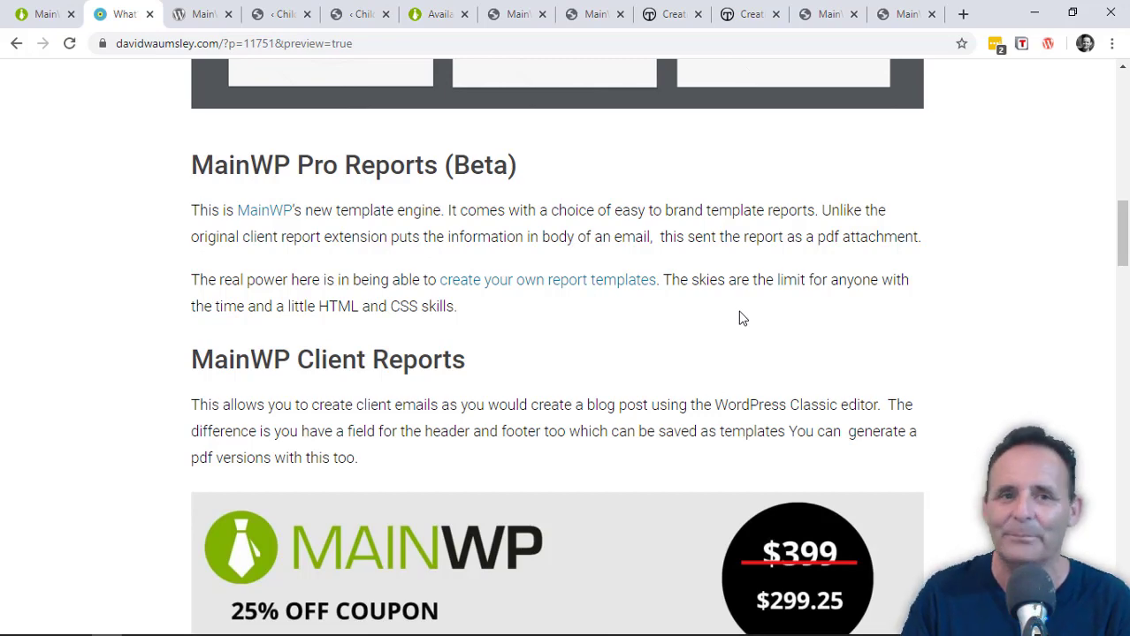
pyautogui.click(201, 14)
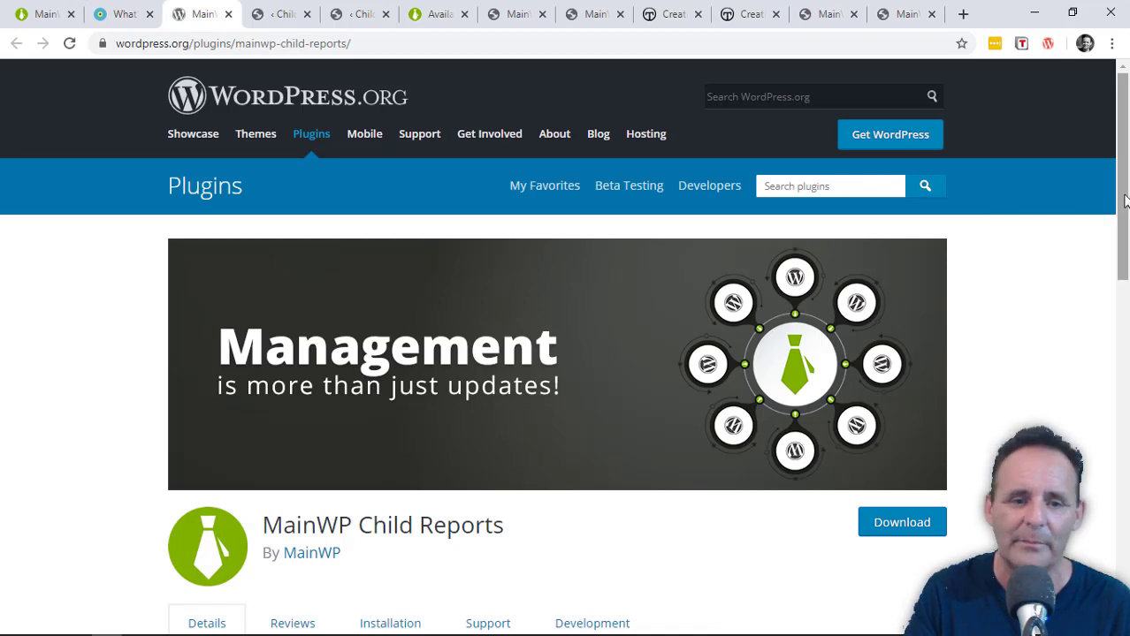
pyautogui.scroll(-1, 1123, 217)
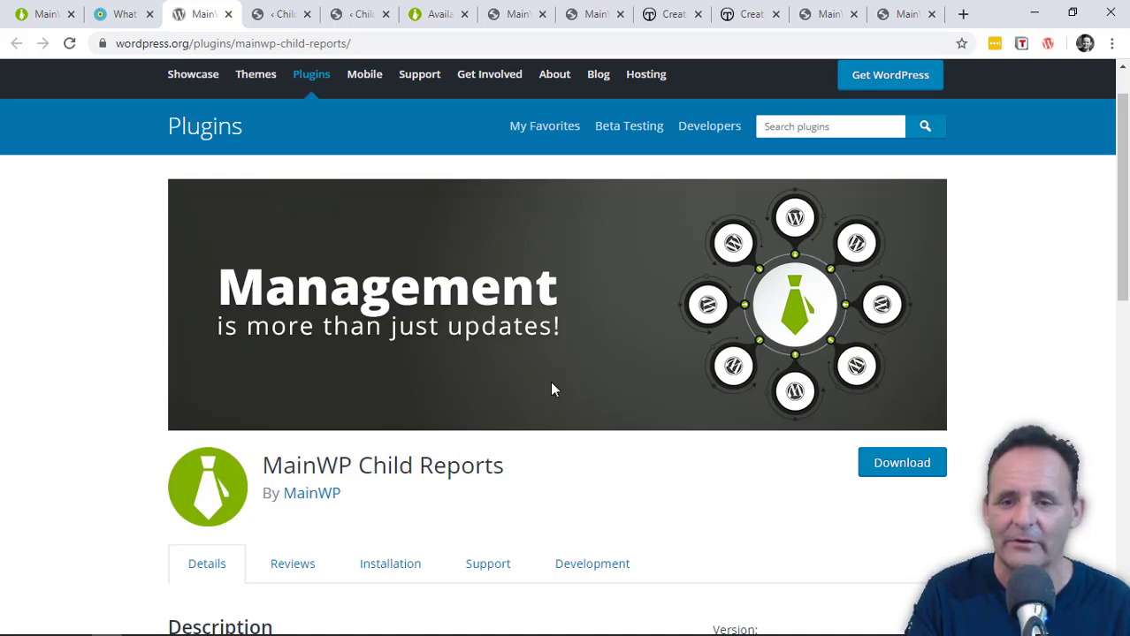
pyautogui.moveTo(1123, 271); pyautogui.dragTo(1124, 495)
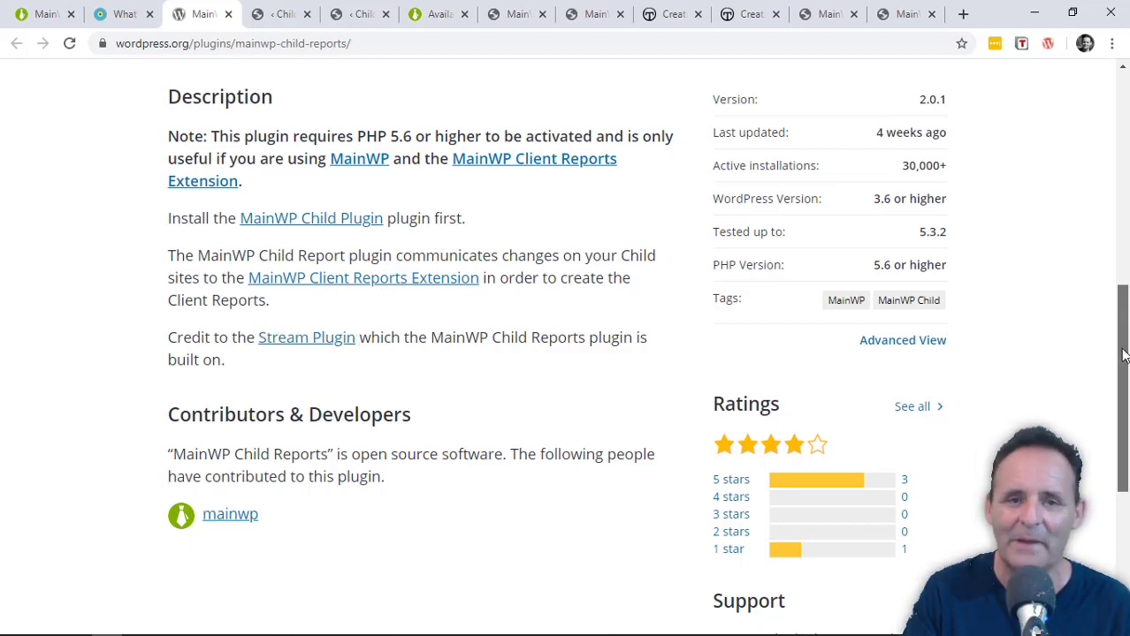
pyautogui.moveTo(1123, 347); pyautogui.dragTo(1123, 311)
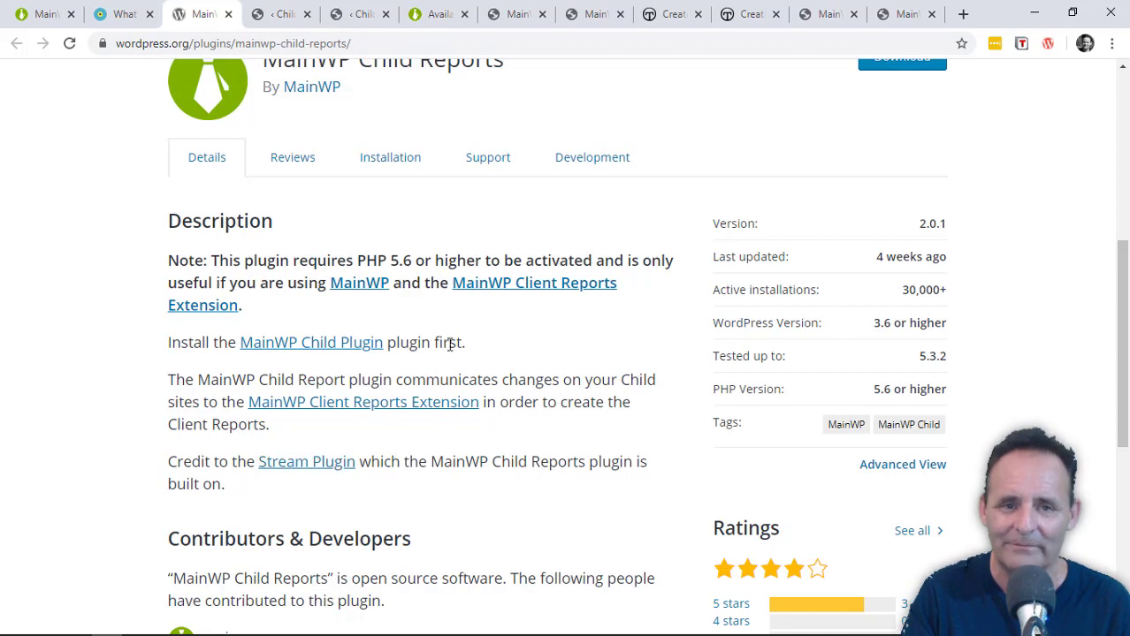
# View the Child Reports activity log on the child site and check which users it can be filtered by.
pyautogui.click(287, 16)
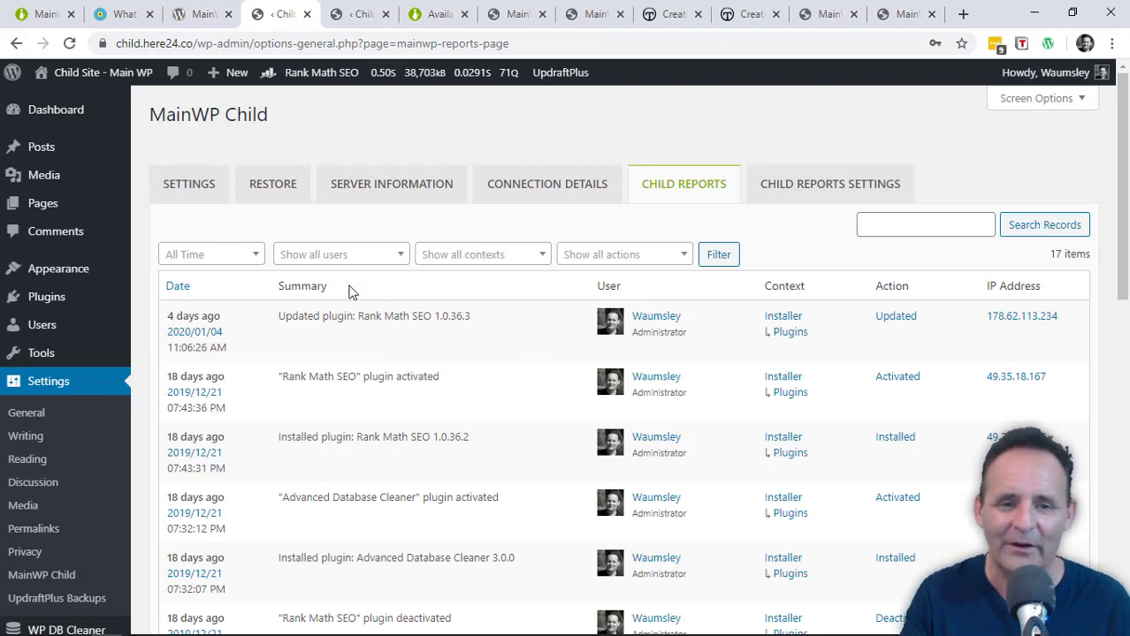
pyautogui.click(337, 255)
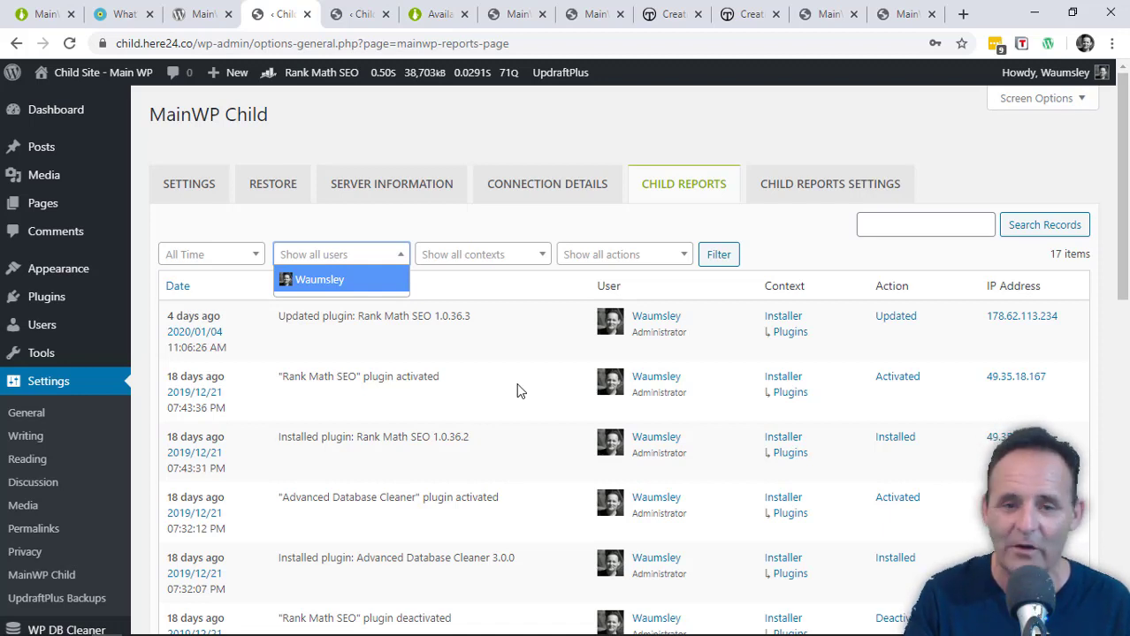
pyautogui.click(607, 231)
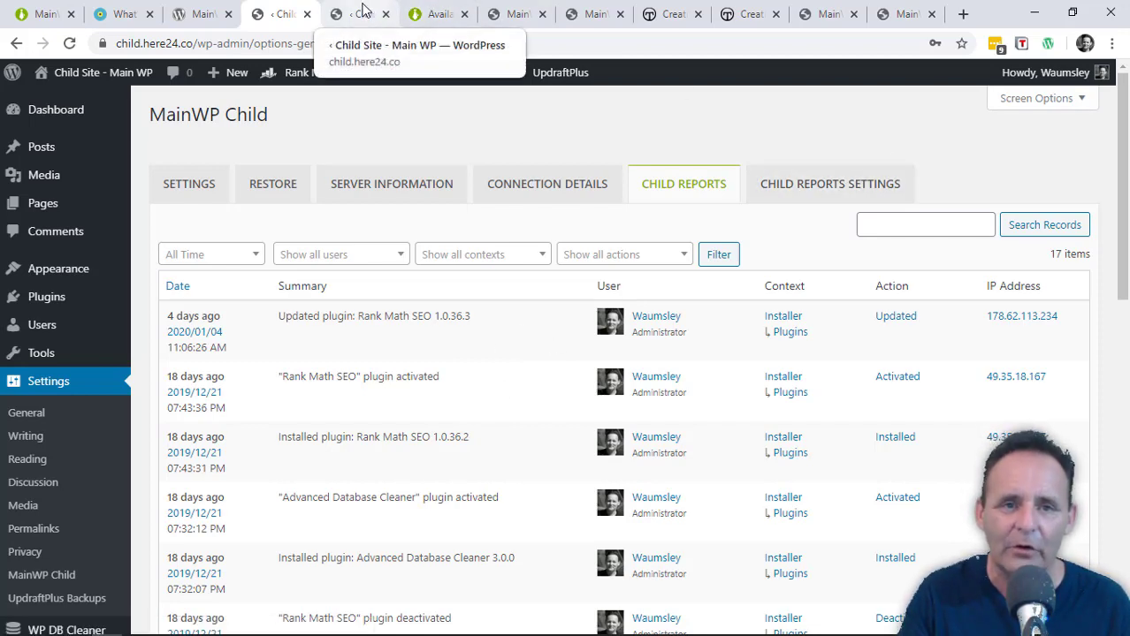
# Review the Child Reports settings on the child site, covering plugin hiding, record retention, exclusion rules, tracking options and database reset.
pyautogui.click(363, 9)
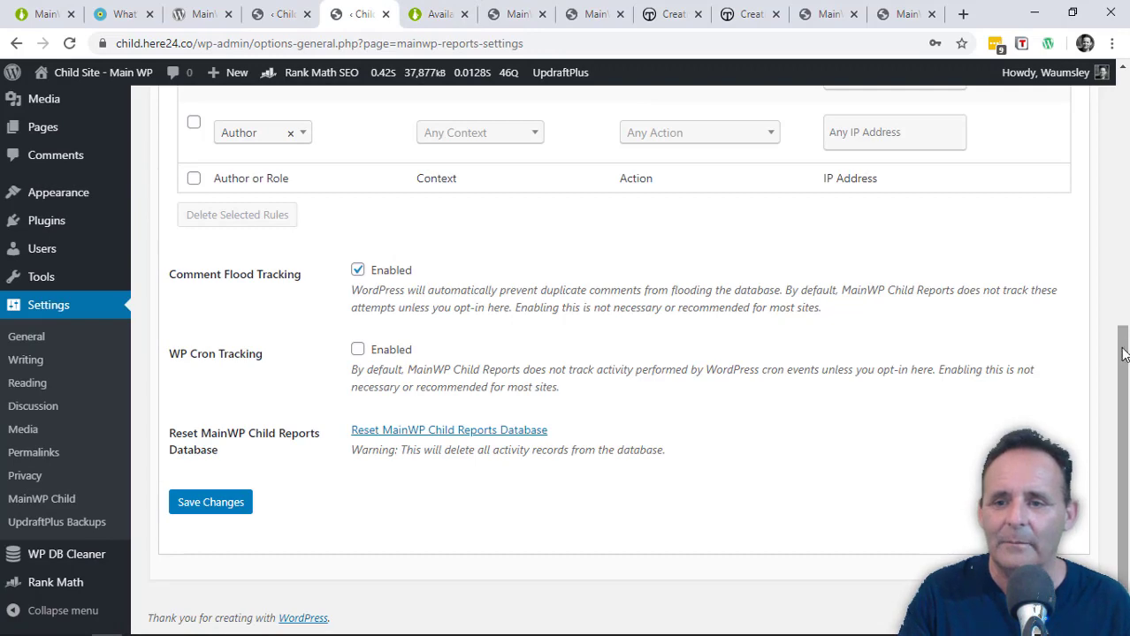
pyautogui.moveTo(1121, 333); pyautogui.dragTo(1107, 119)
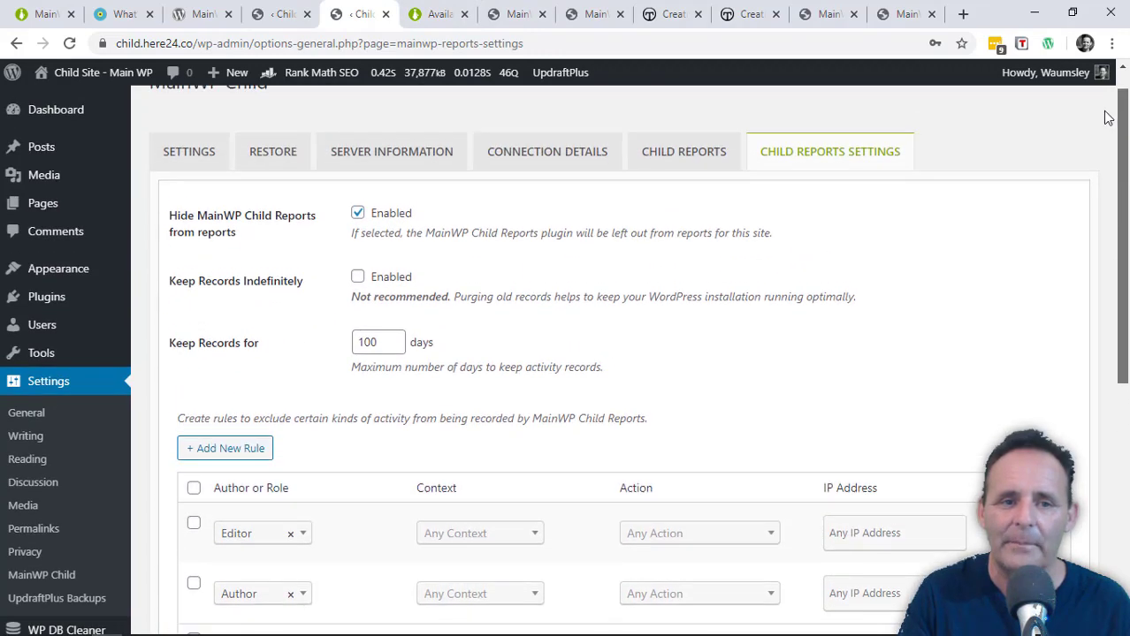
pyautogui.click(359, 215)
pyautogui.click(359, 215)
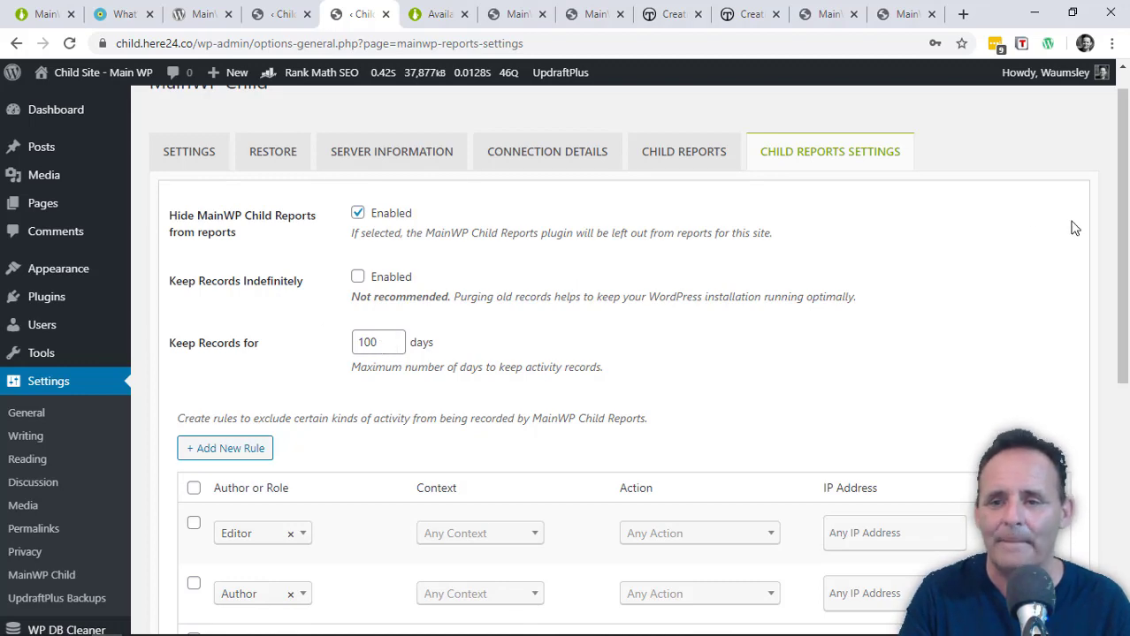
pyautogui.moveTo(1121, 248); pyautogui.dragTo(1126, 367)
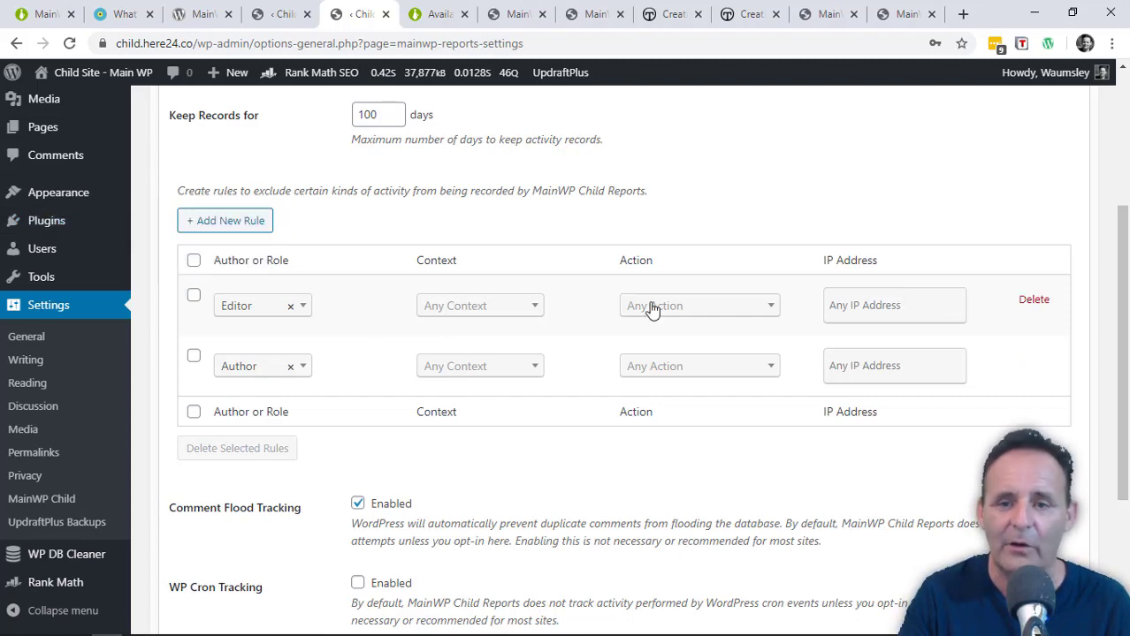
pyautogui.moveTo(1120, 269); pyautogui.dragTo(1120, 337)
pyautogui.scroll(-1, 524, 349)
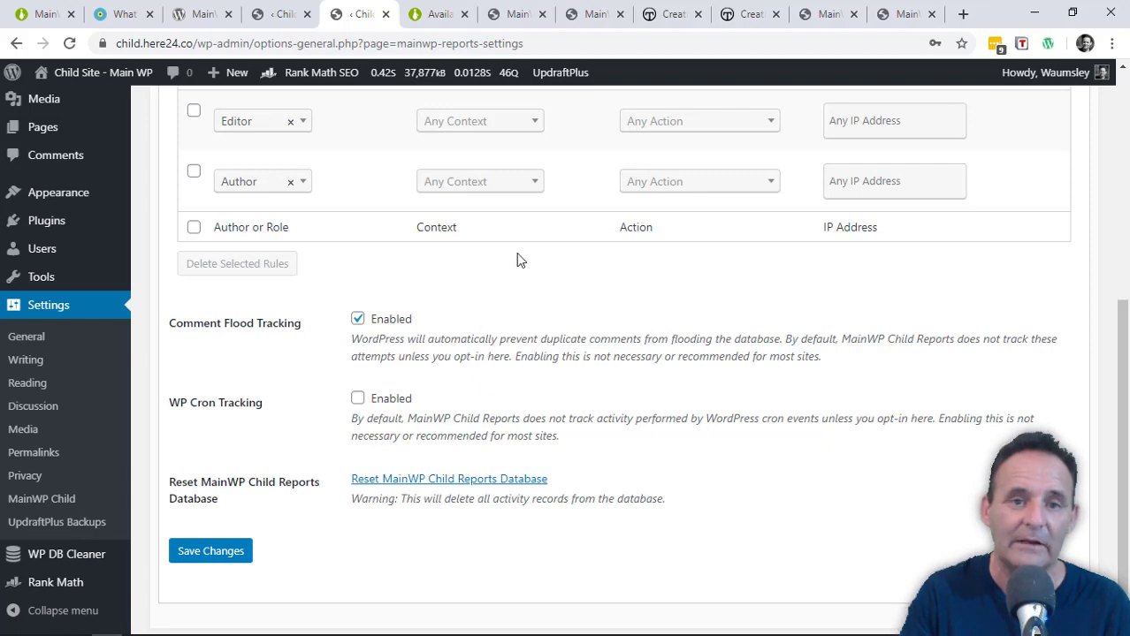
# Read through the Available Client Report Tokens documentation, covering the client, plugin, theme and post tokens.
pyautogui.click(434, 9)
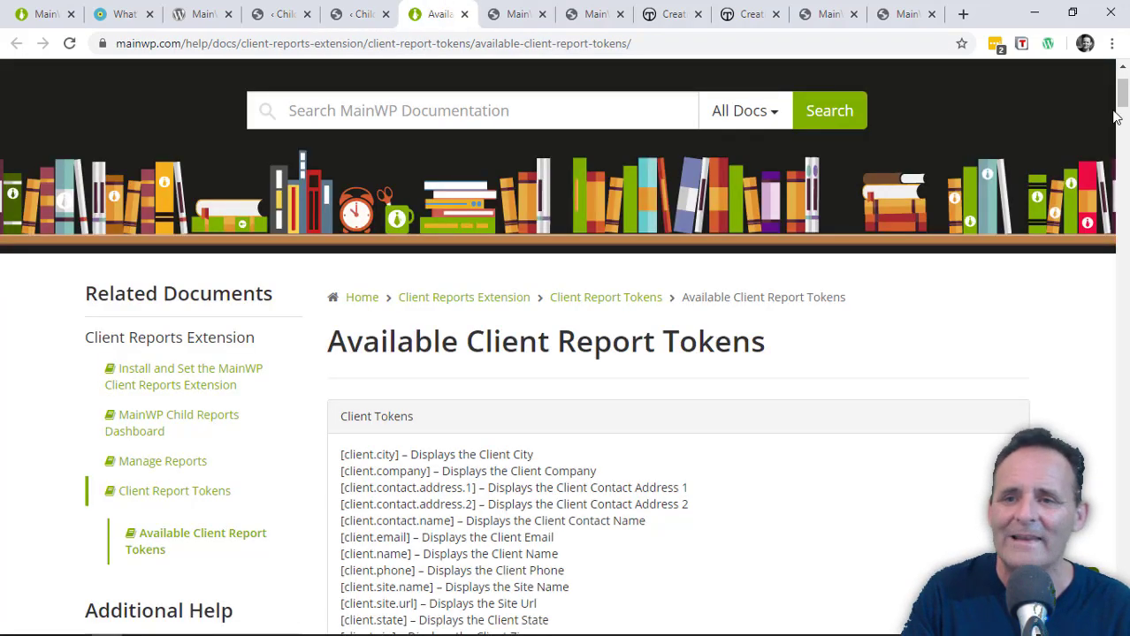
pyautogui.moveTo(1123, 97)
pyautogui.mouseDown()
pyautogui.moveTo(1125, 115)
pyautogui.moveTo(1125, 104)
pyautogui.mouseUp()
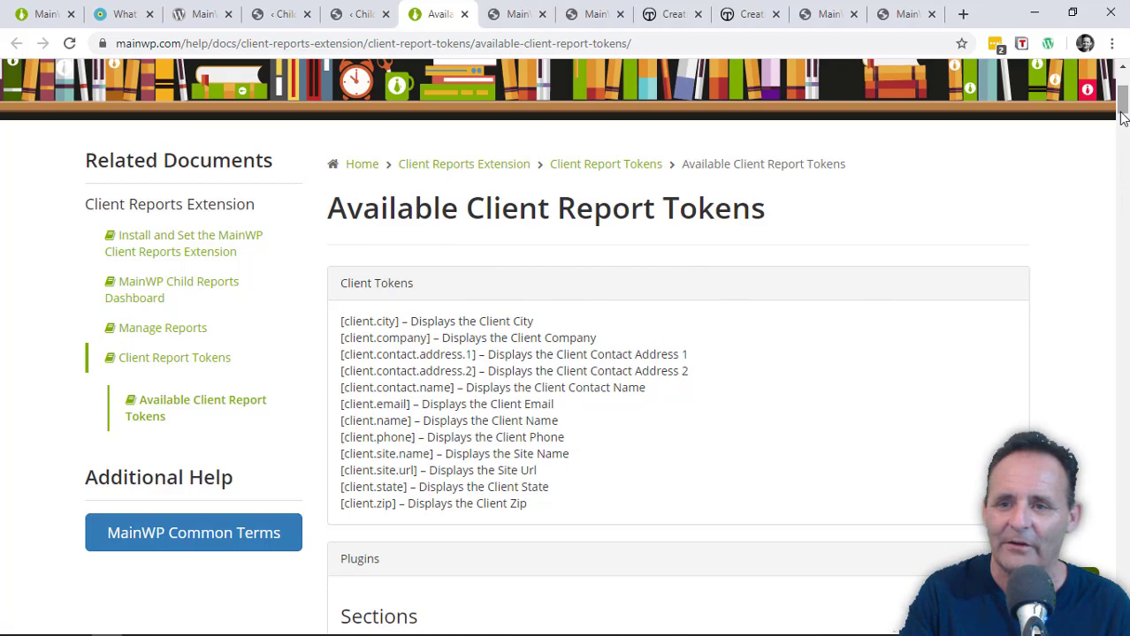
pyautogui.scroll(-1, 1122, 119)
pyautogui.scroll(-1, 1122, 119)
pyautogui.moveTo(1123, 119); pyautogui.dragTo(1122, 132)
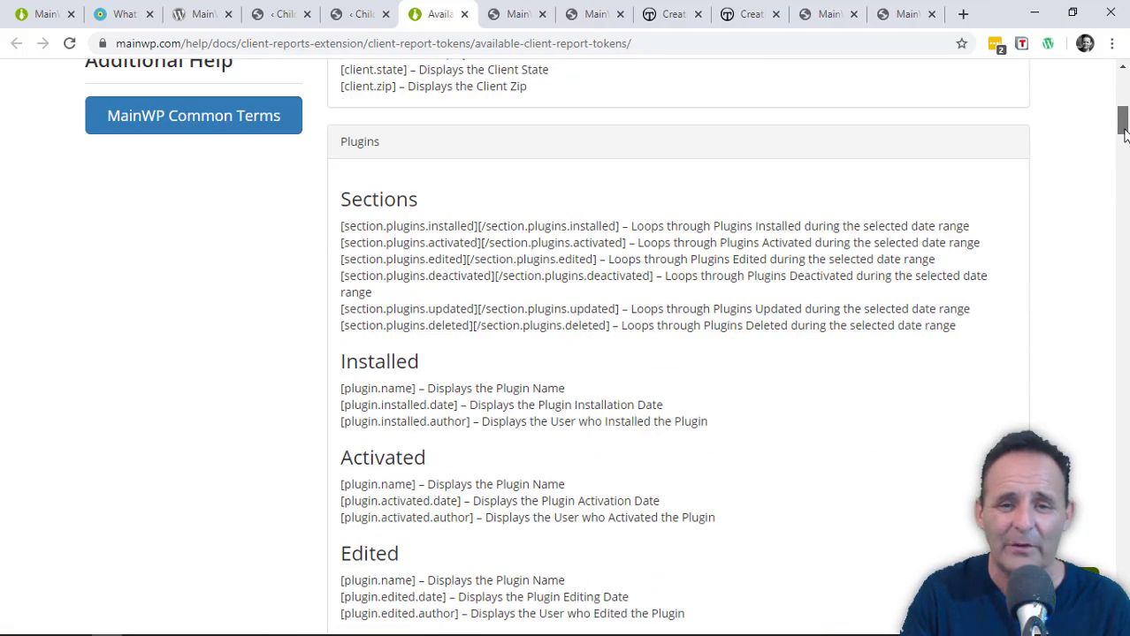
pyautogui.moveTo(1122, 132); pyautogui.dragTo(1124, 181)
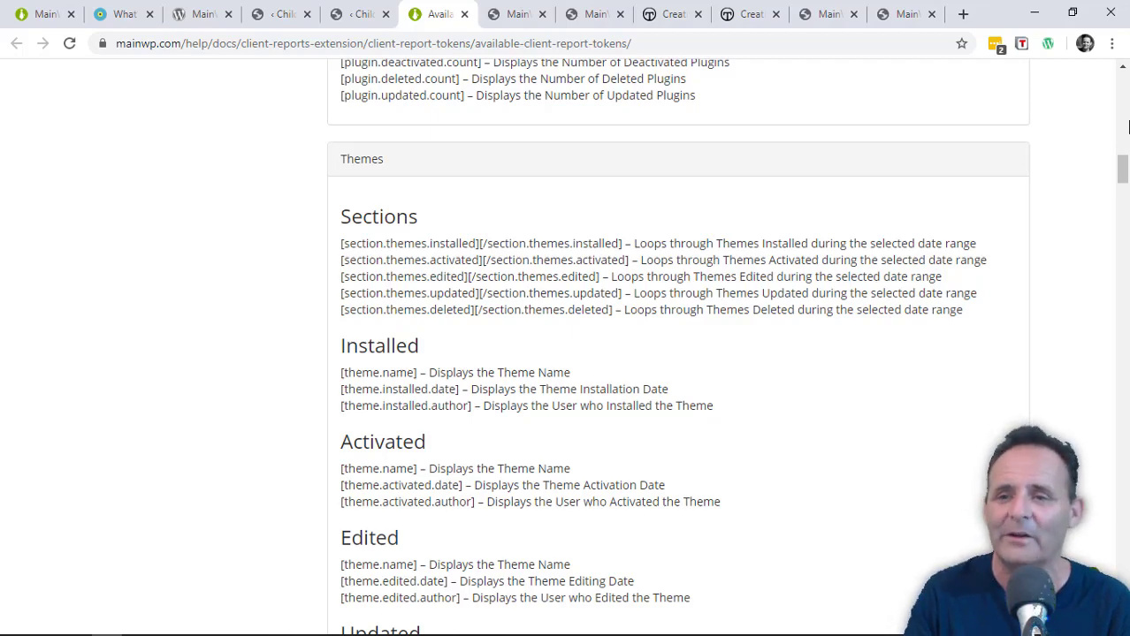
pyautogui.moveTo(1123, 181); pyautogui.dragTo(1122, 230)
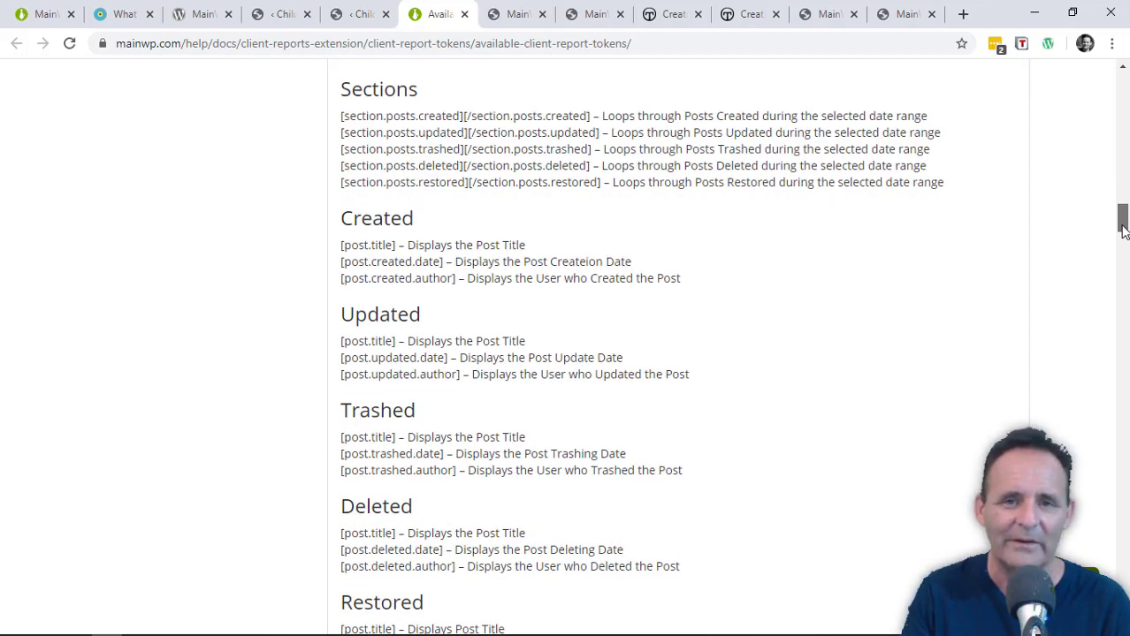
pyautogui.moveTo(1122, 230); pyautogui.dragTo(1046, 133)
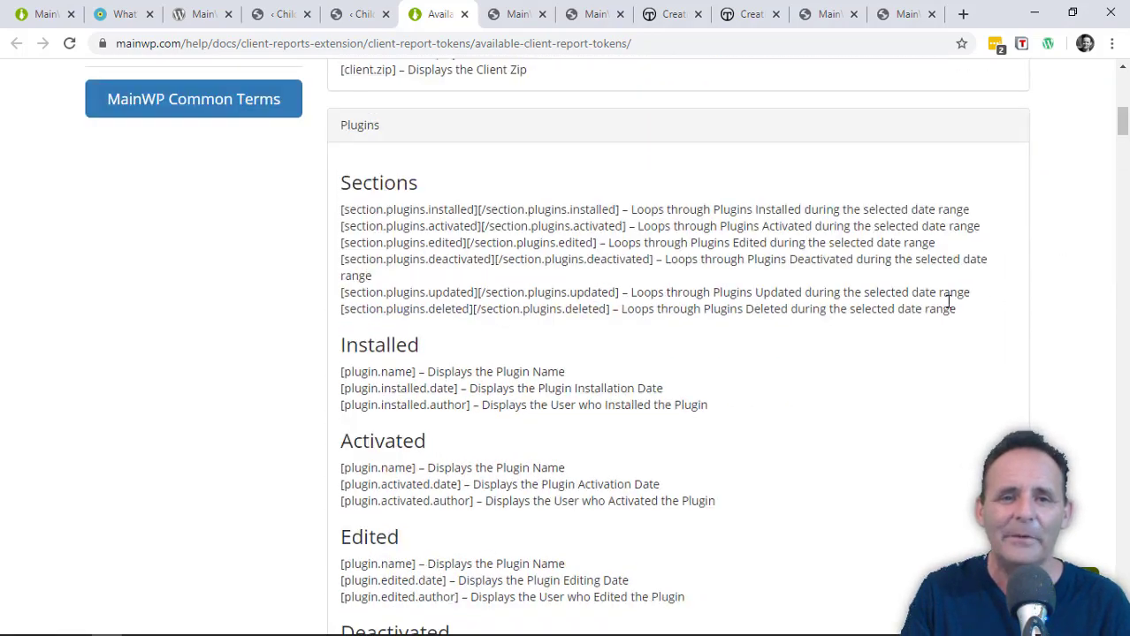
# Read through the Client Reports preview, from the greeting and plugin updates to theme updates, backups, security checks and contact footer, then close it.
pyautogui.click(514, 14)
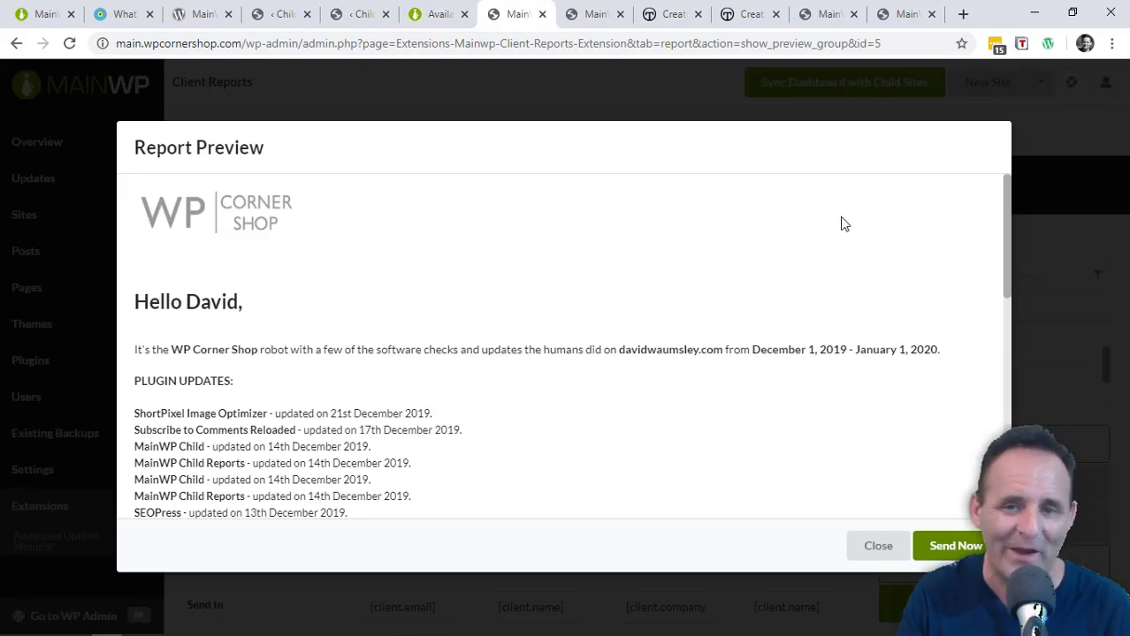
pyautogui.scroll(-1, 1008, 249)
pyautogui.scroll(-1, 1008, 251)
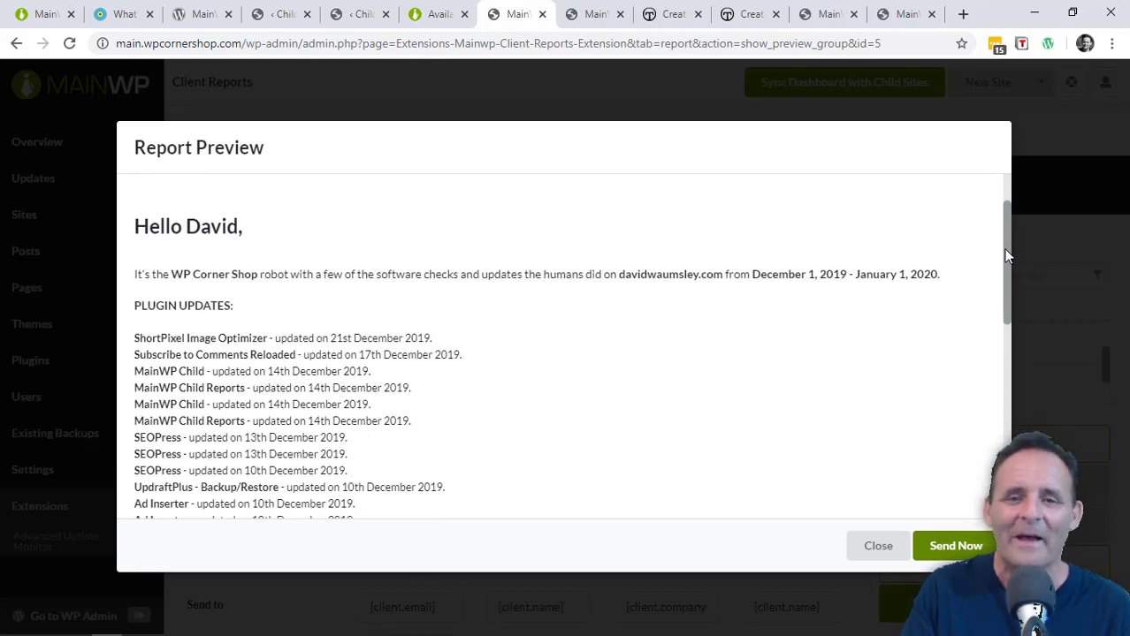
pyautogui.scroll(-1, 1000, 261)
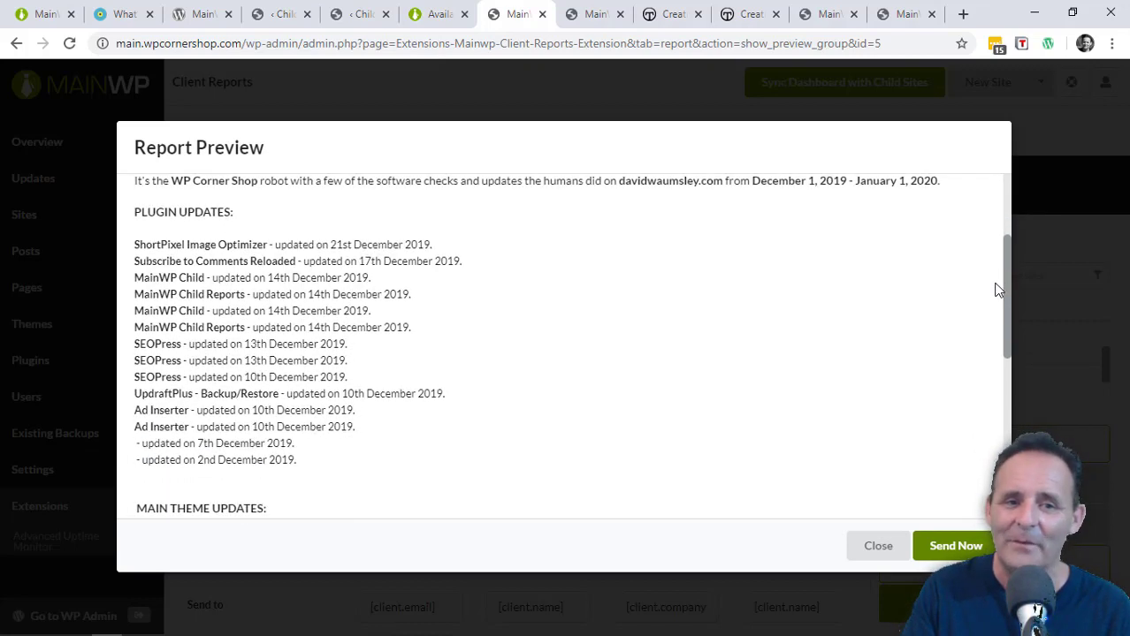
pyautogui.scroll(-1, 978, 245)
pyautogui.scroll(5, 973, 207)
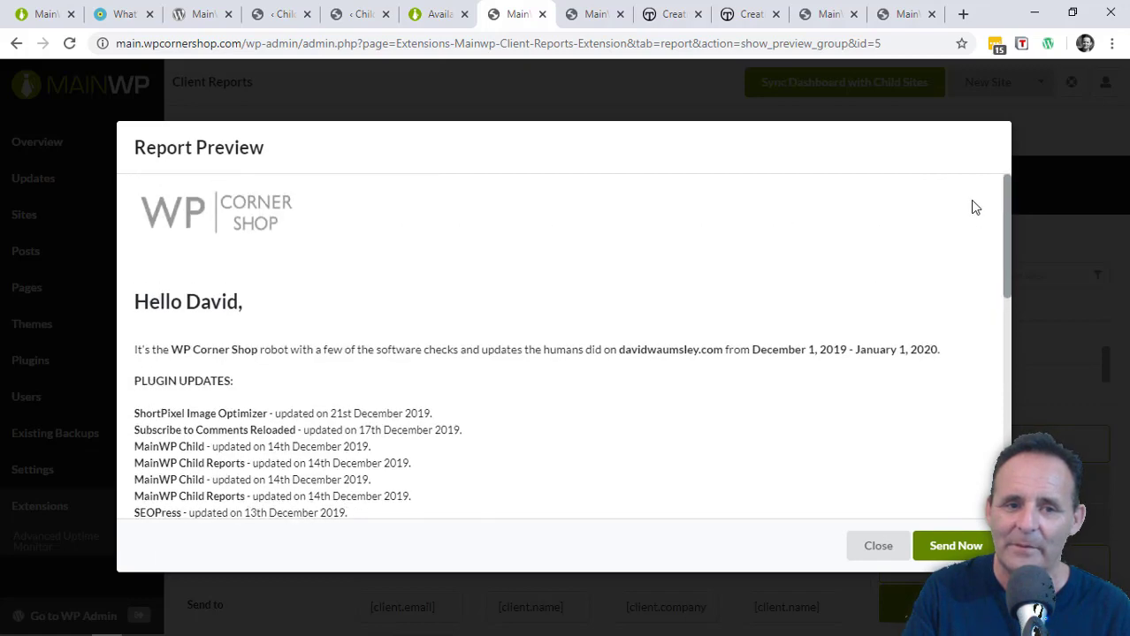
pyautogui.scroll(-3, 973, 245)
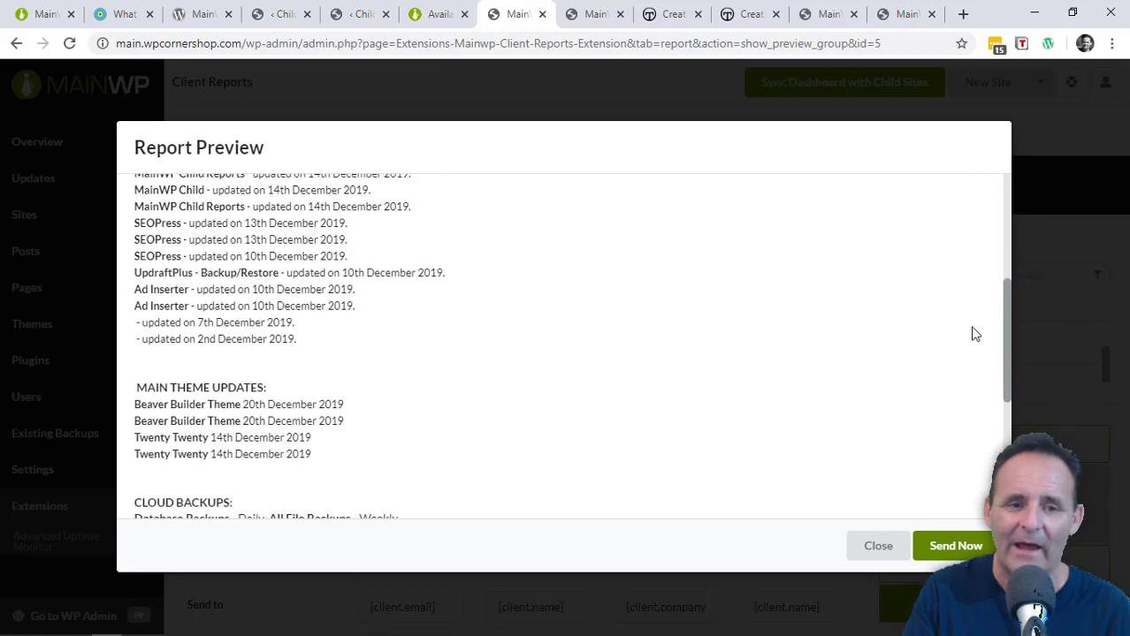
pyautogui.scroll(-3, 972, 389)
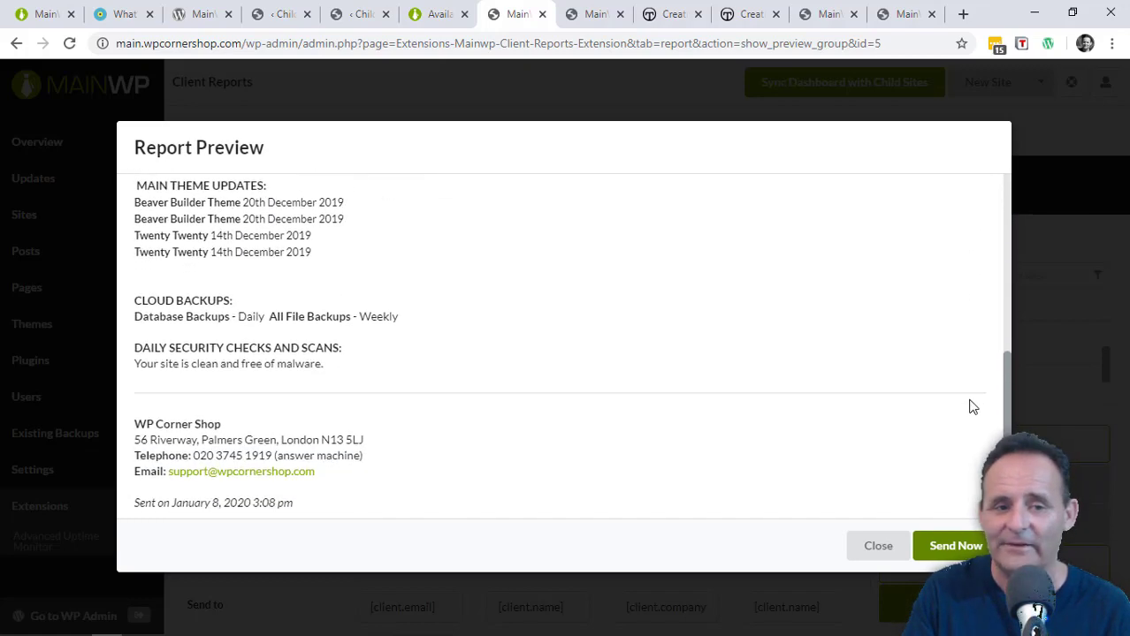
pyautogui.scroll(-1, 972, 410)
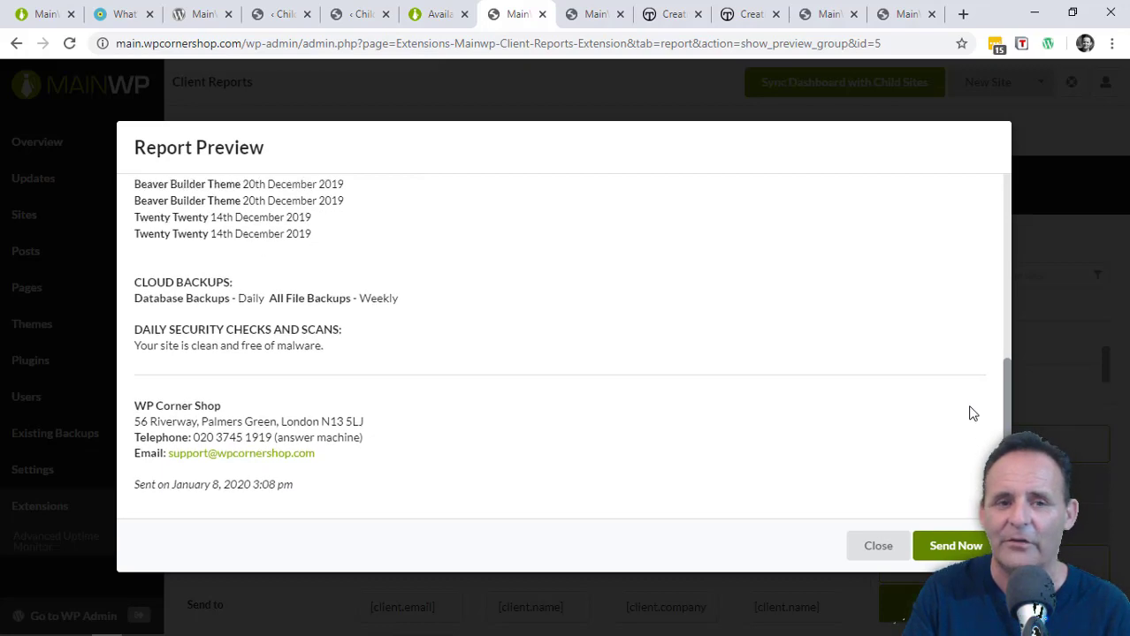
pyautogui.scroll(15, 961, 360)
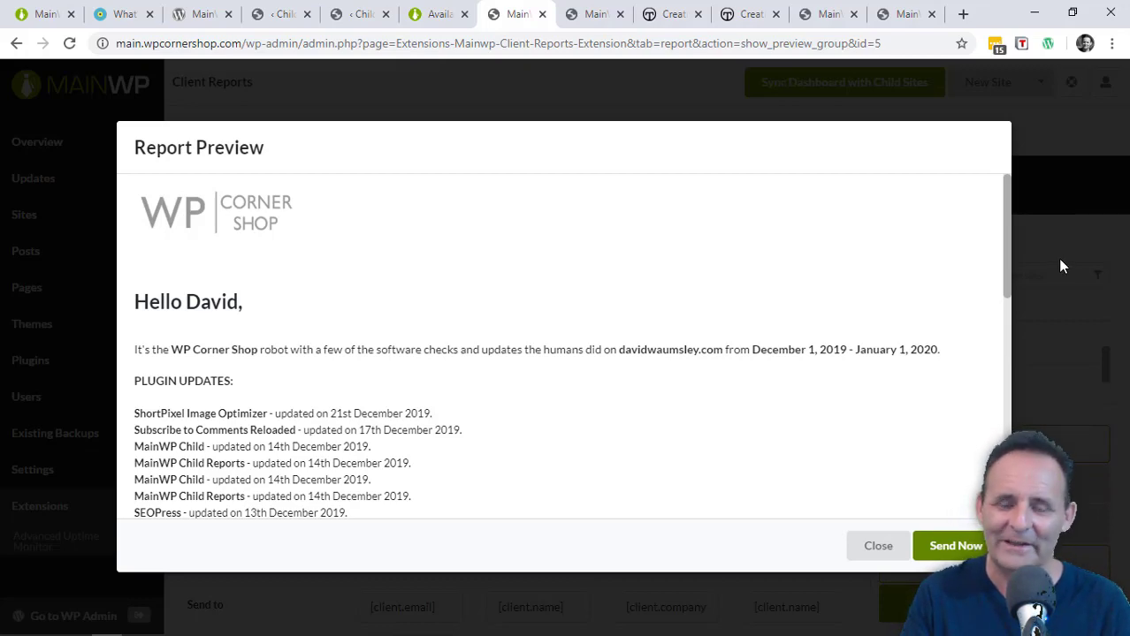
pyautogui.click(1041, 239)
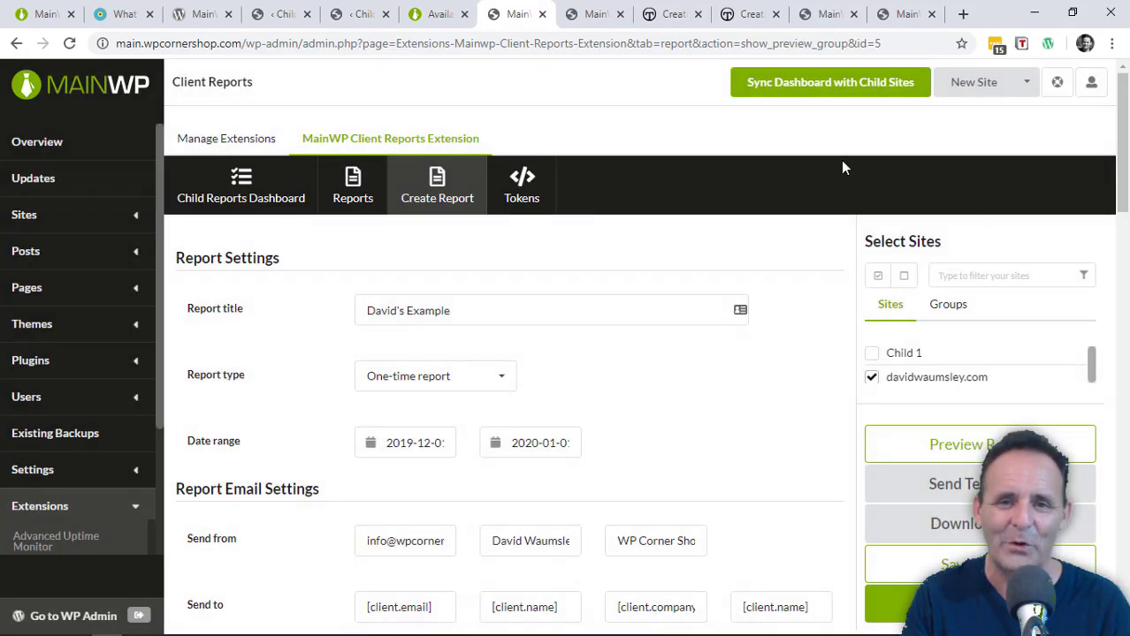
# Review the Client Reports editor's report settings, checking the available report types and the email sender, recipient, subject and attachment fields.
pyautogui.click(585, 16)
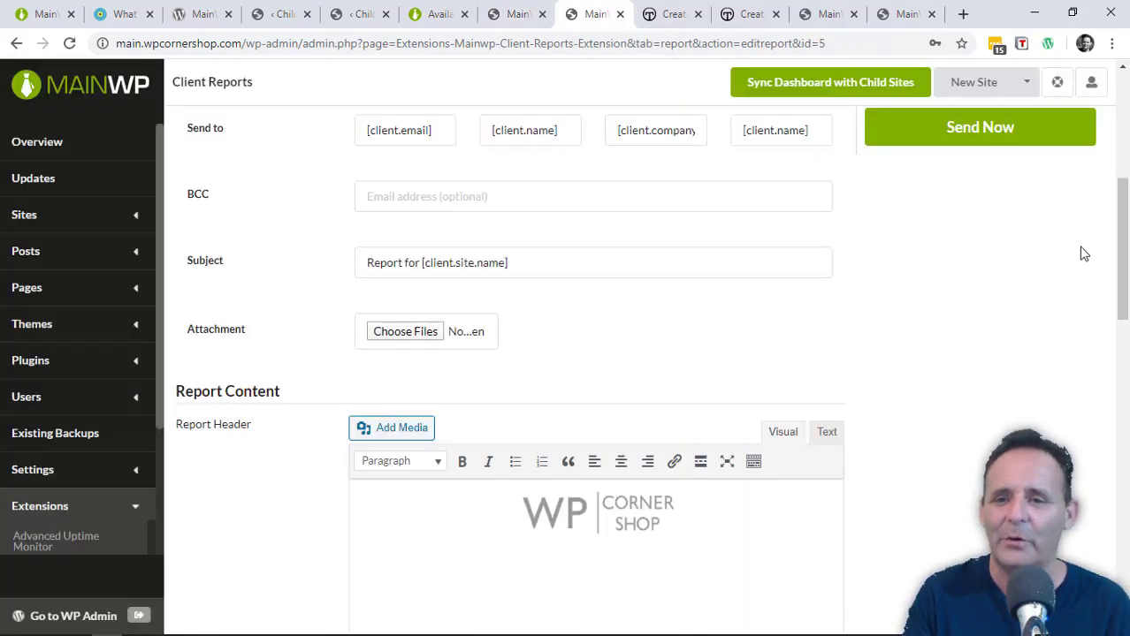
pyautogui.moveTo(1125, 265); pyautogui.dragTo(1091, 131)
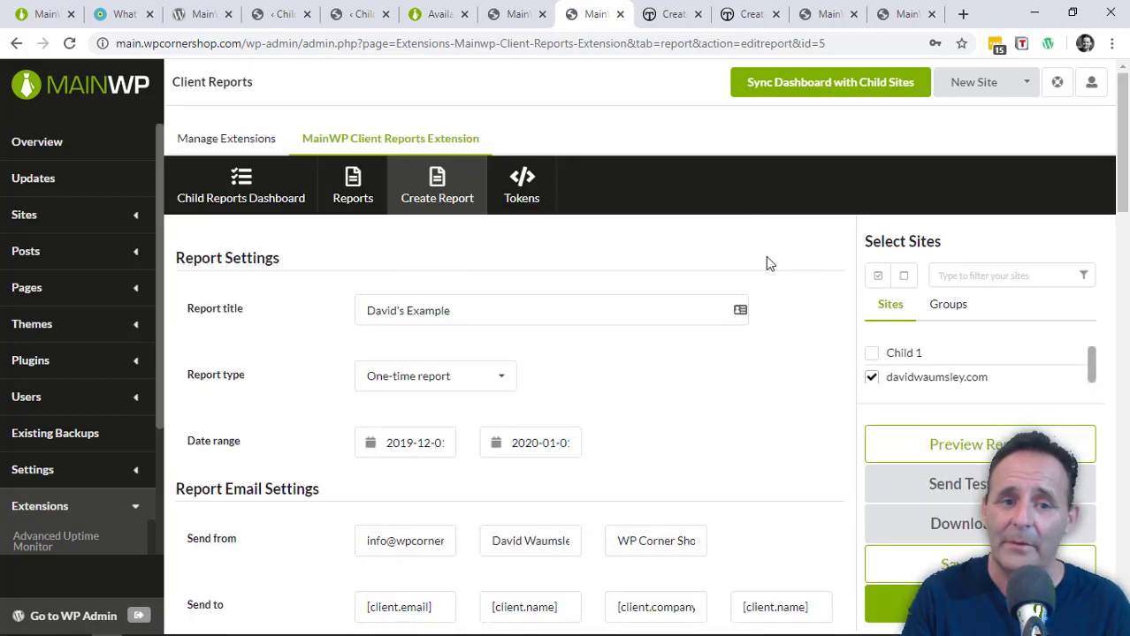
pyautogui.click(480, 383)
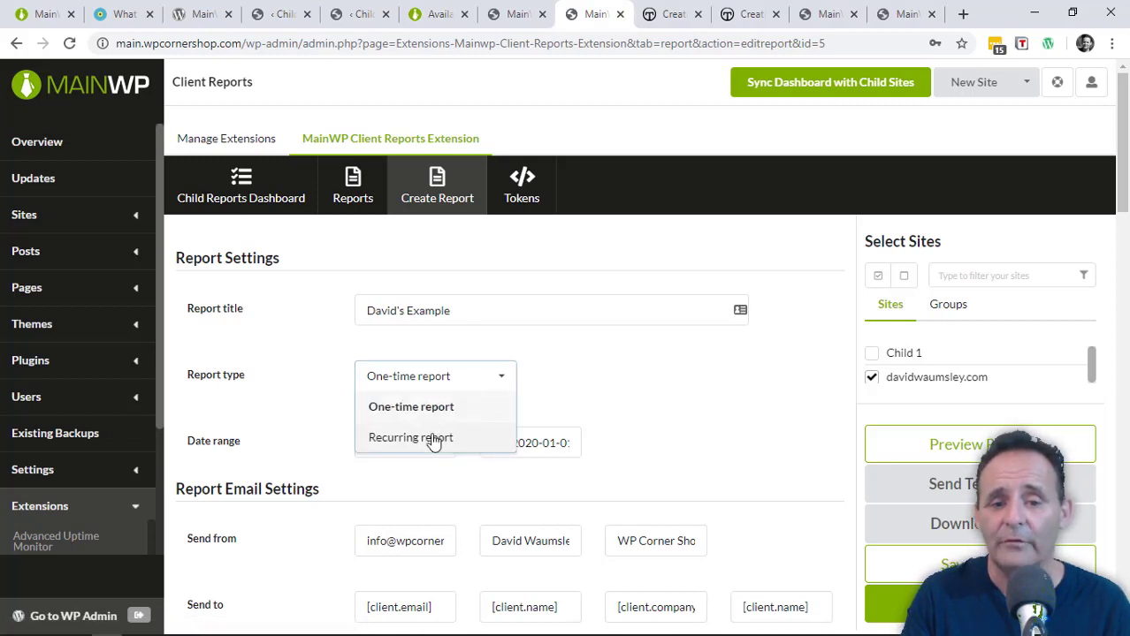
pyautogui.scroll(-2, 667, 386)
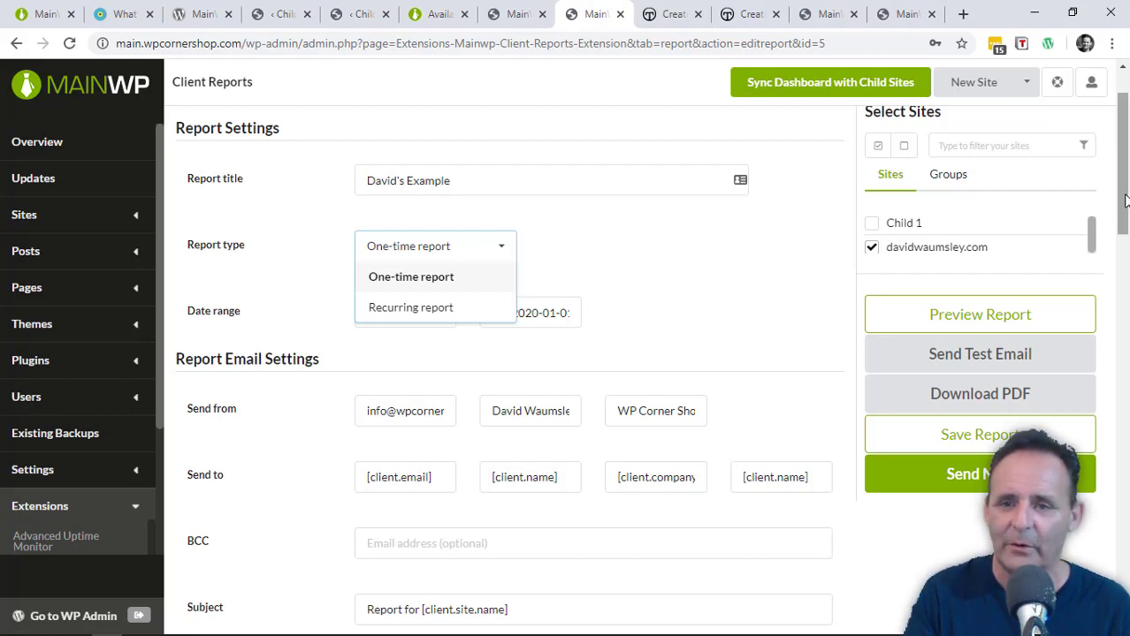
pyautogui.moveTo(1124, 201); pyautogui.dragTo(1121, 278)
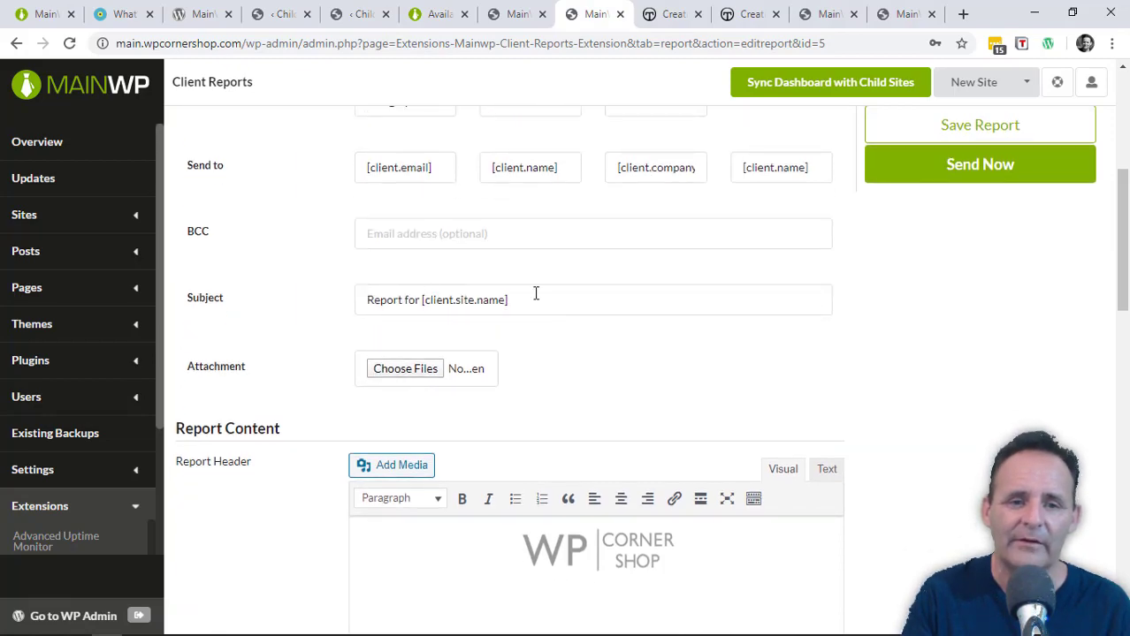
# Examine the client report's header, body and footer content, including the section tokens that wrap the plugin and theme update entries.
pyautogui.moveTo(1122, 300); pyautogui.dragTo(1111, 468)
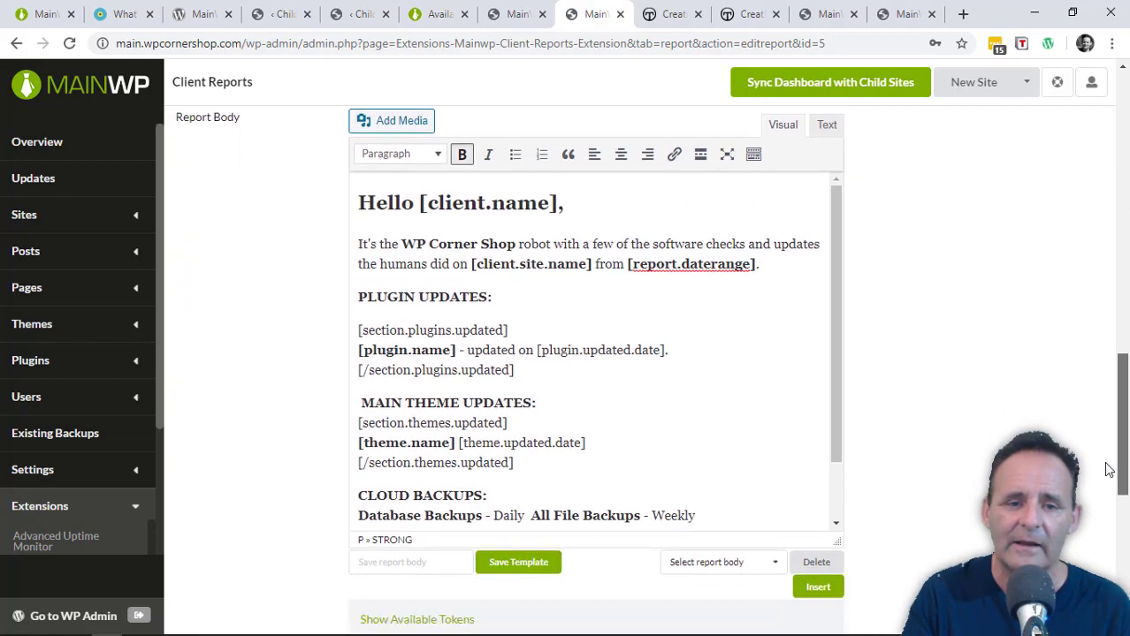
pyautogui.click(496, 320)
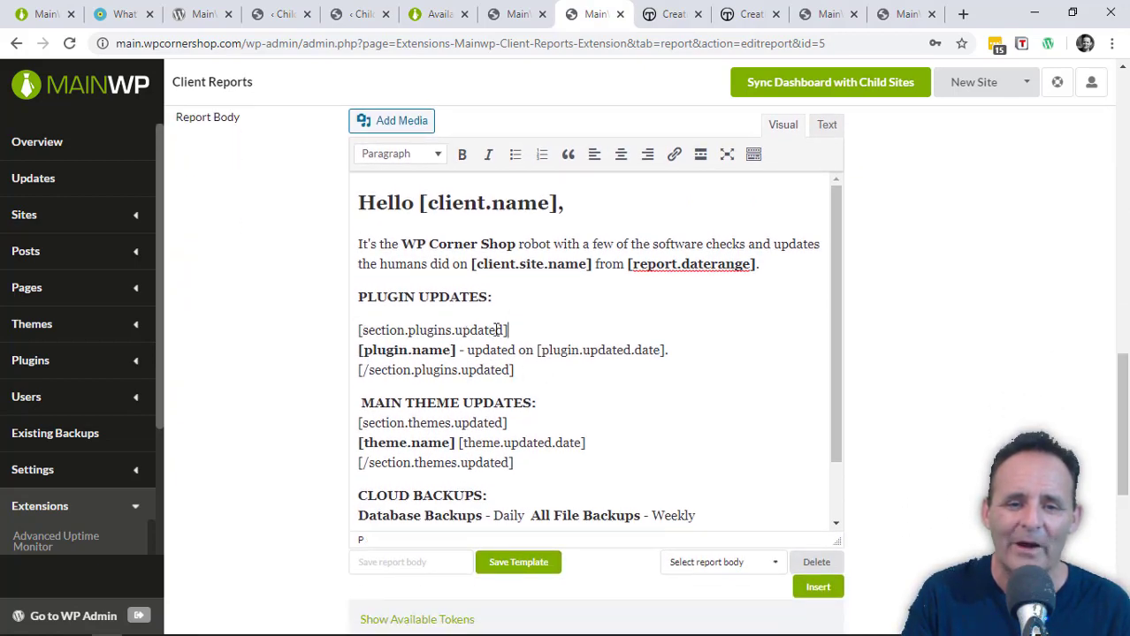
pyautogui.click(504, 371)
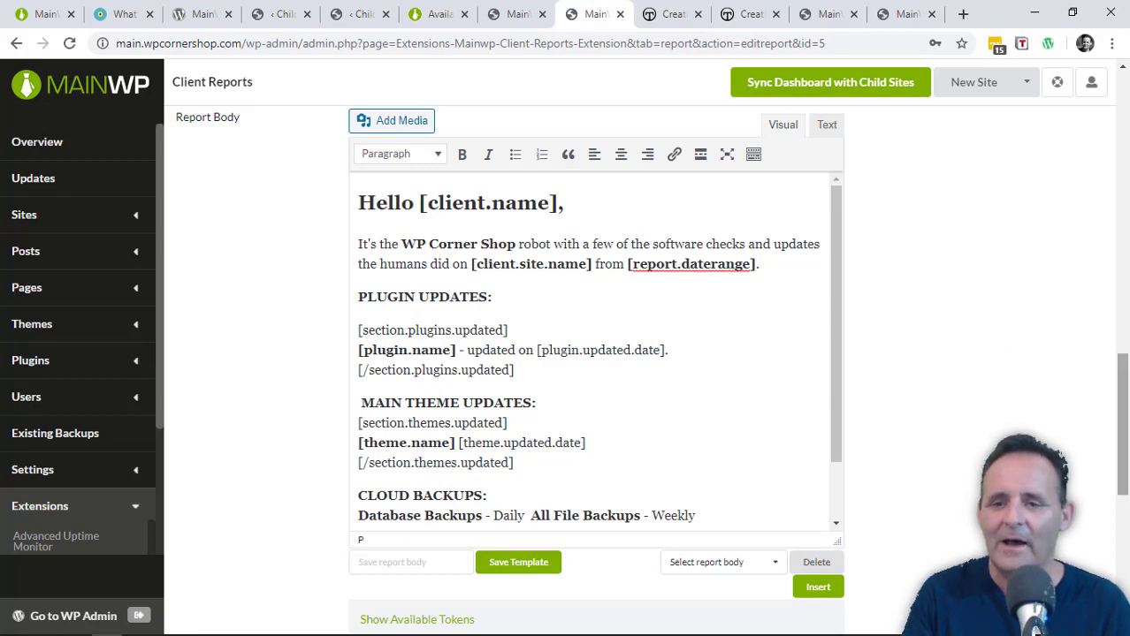
pyautogui.scroll(3, 1104, 364)
pyautogui.scroll(3, 1104, 364)
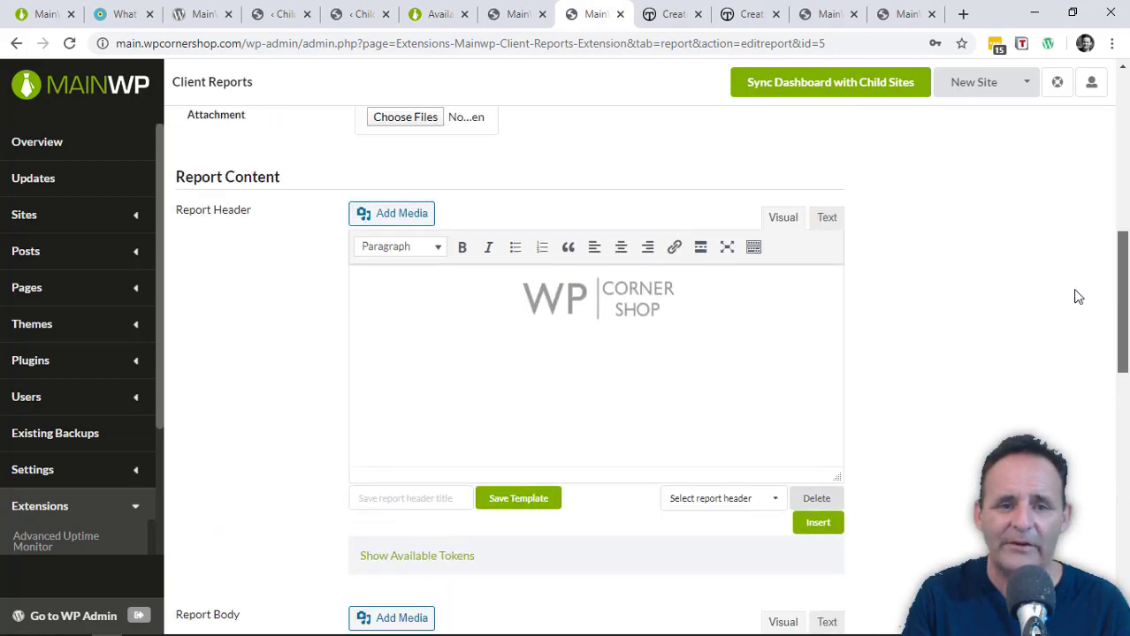
pyautogui.moveTo(1119, 325); pyautogui.dragTo(1110, 514)
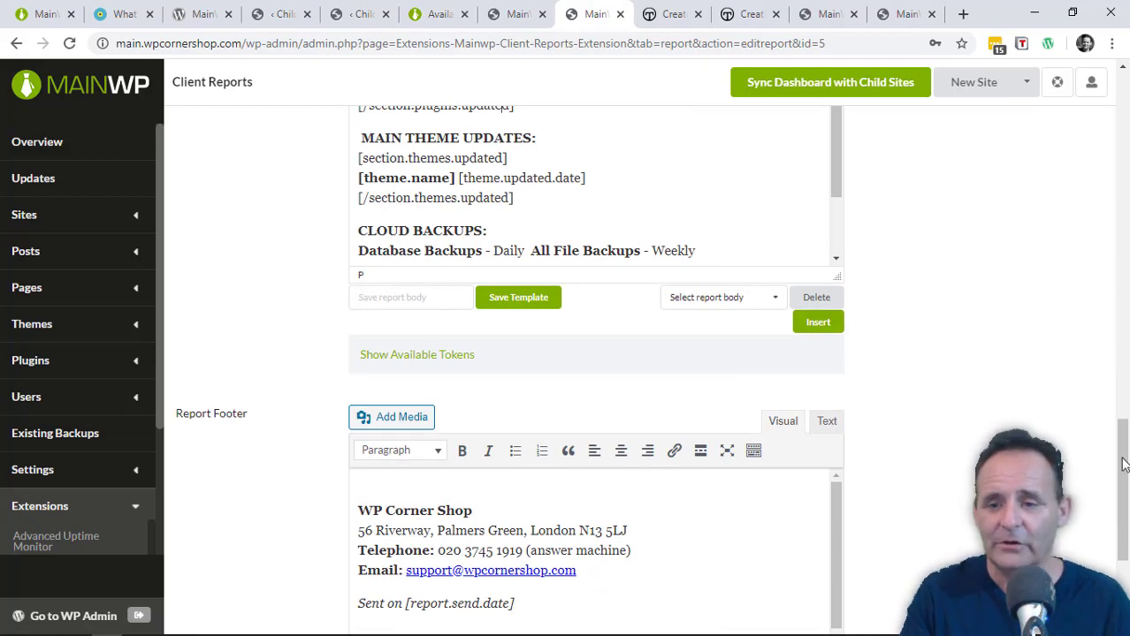
# Review the client report's site and group selection and its preview, test email, PDF download, save and send options.
pyautogui.moveTo(1119, 492); pyautogui.dragTo(1043, 144)
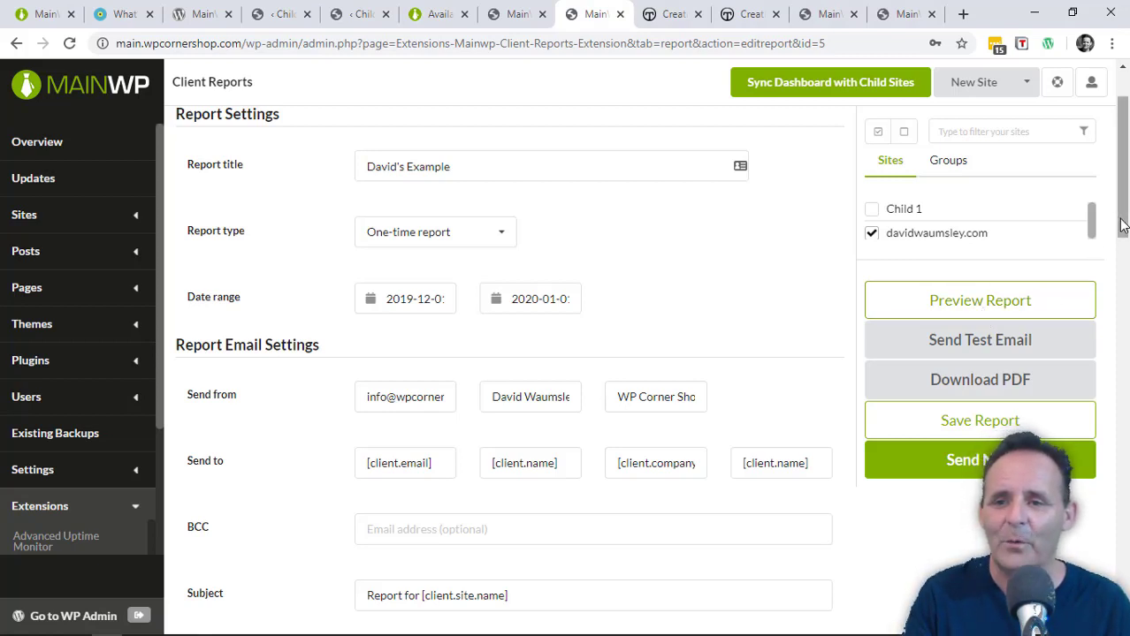
pyautogui.scroll(1, 1117, 219)
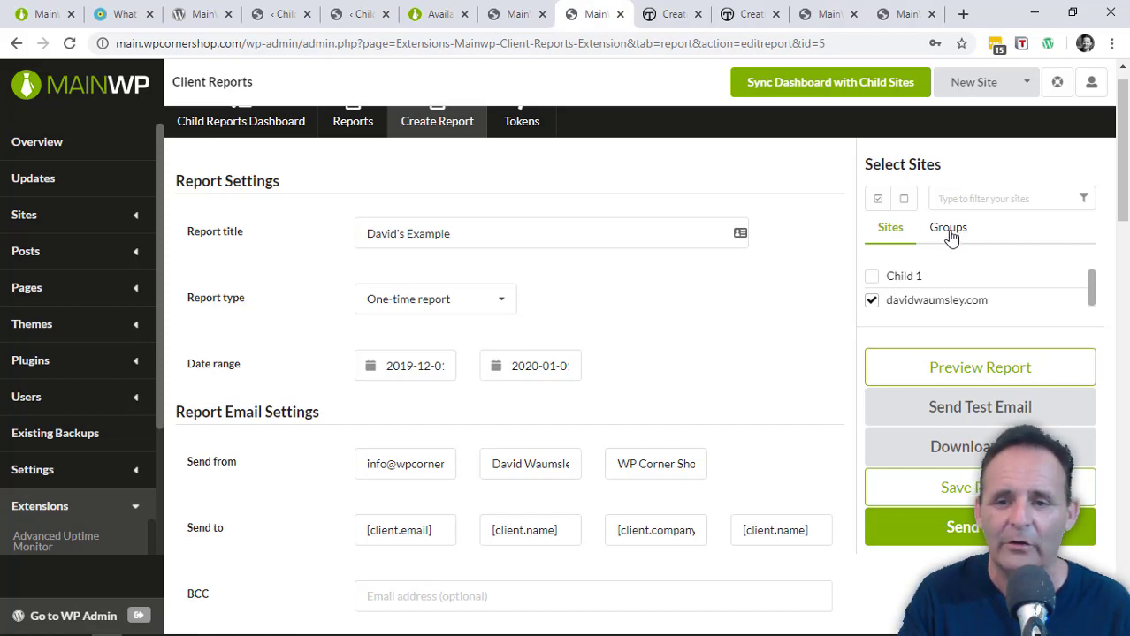
pyautogui.click(872, 300)
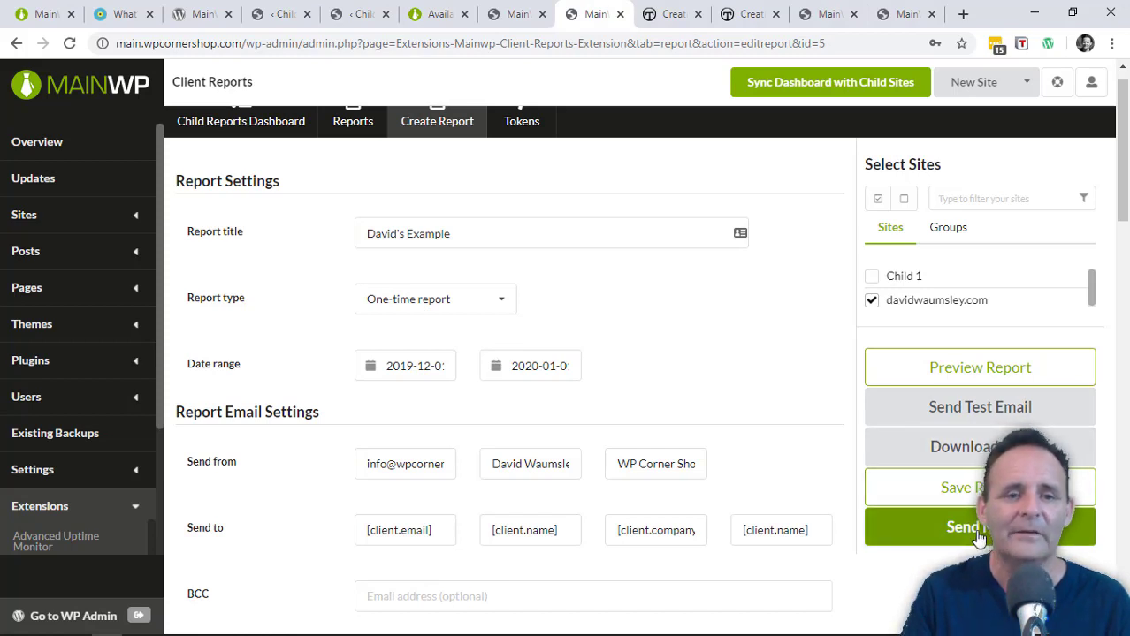
pyautogui.moveTo(1125, 223); pyautogui.dragTo(1128, 314)
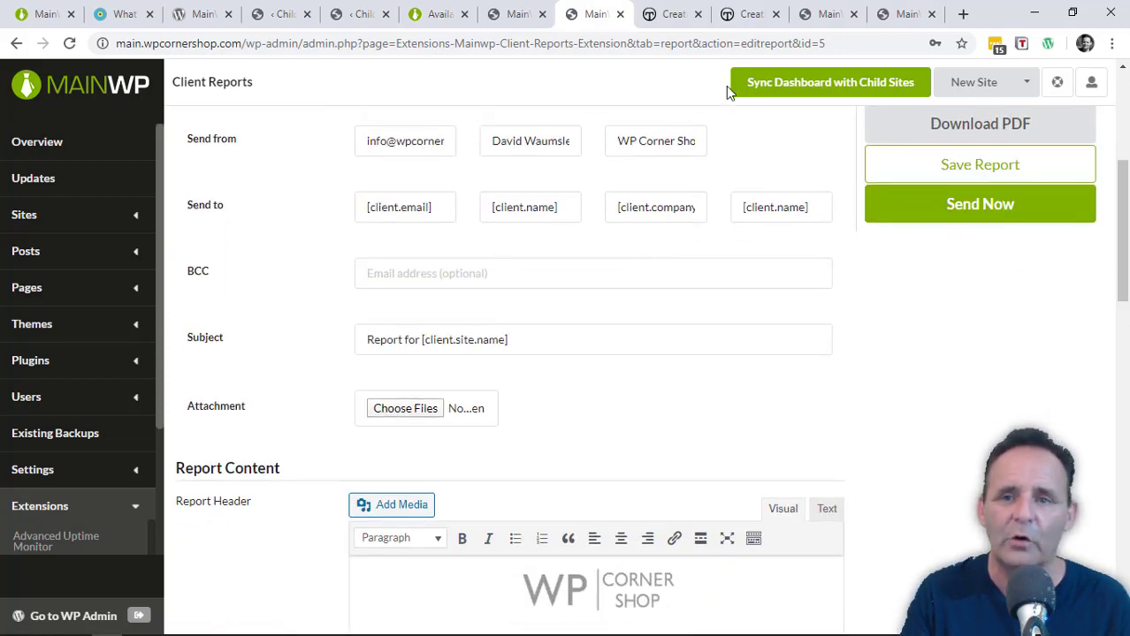
# Review the Pro Reports version of the report editor, covering its report settings and the list of available report templates.
pyautogui.click(893, 14)
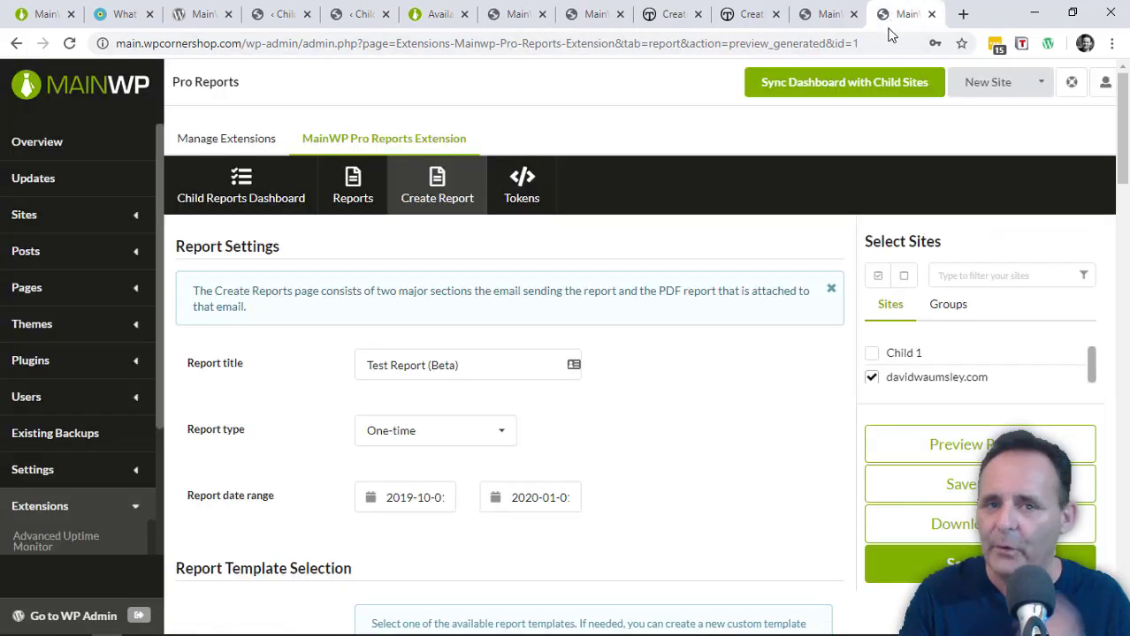
pyautogui.moveTo(1122, 159)
pyautogui.mouseDown()
pyautogui.moveTo(1122, 186)
pyautogui.moveTo(1123, 159)
pyautogui.mouseUp()
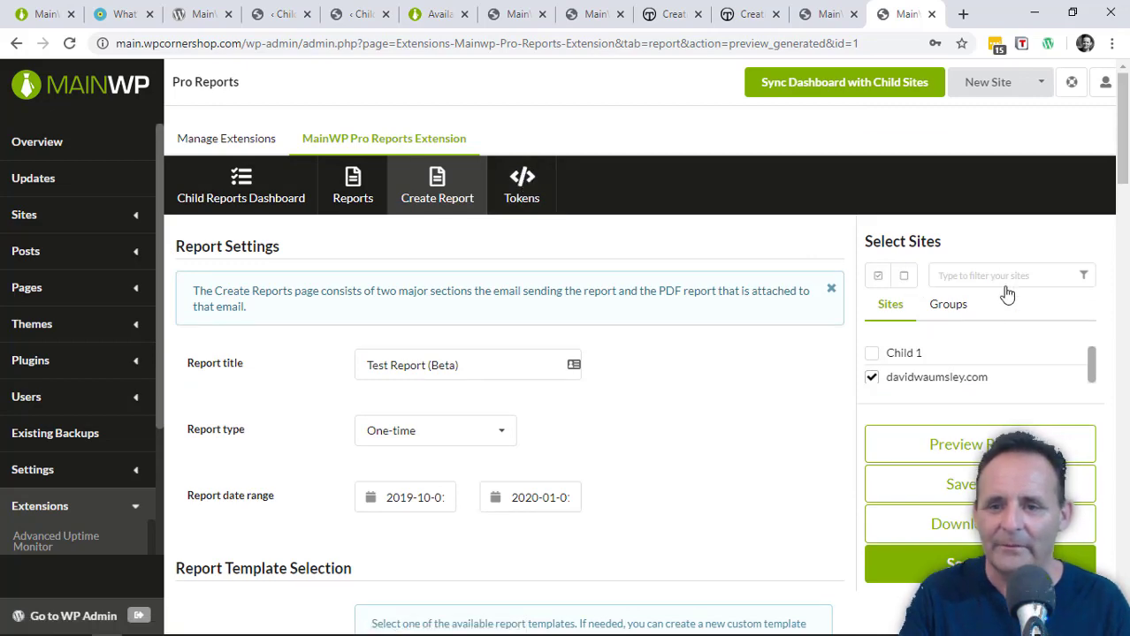
pyautogui.moveTo(1123, 132); pyautogui.dragTo(1124, 256)
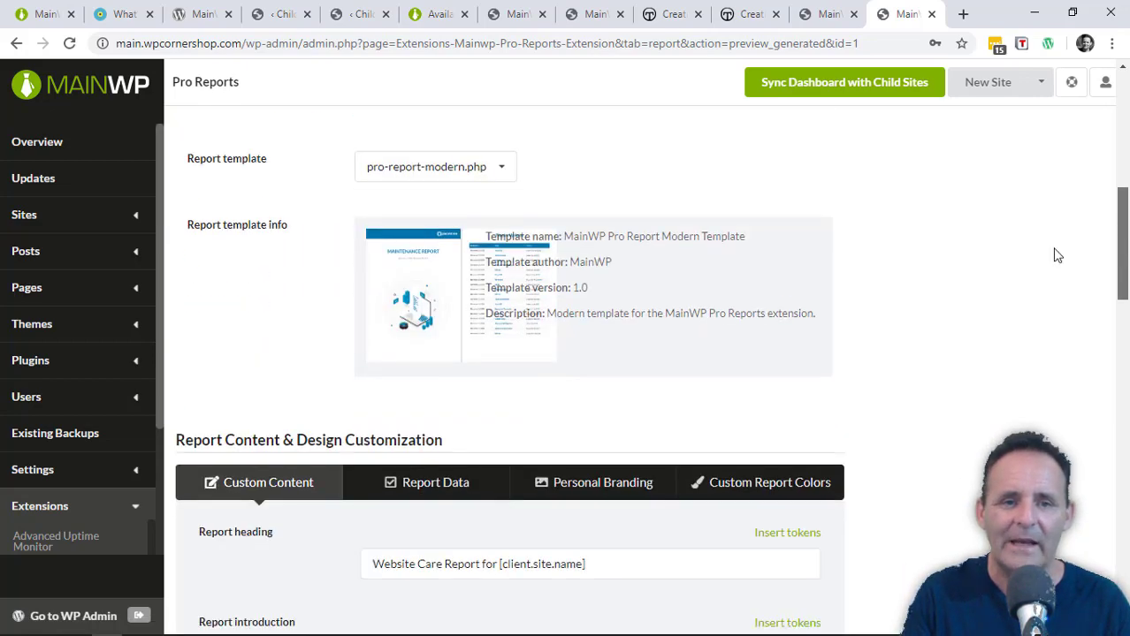
pyautogui.click(500, 171)
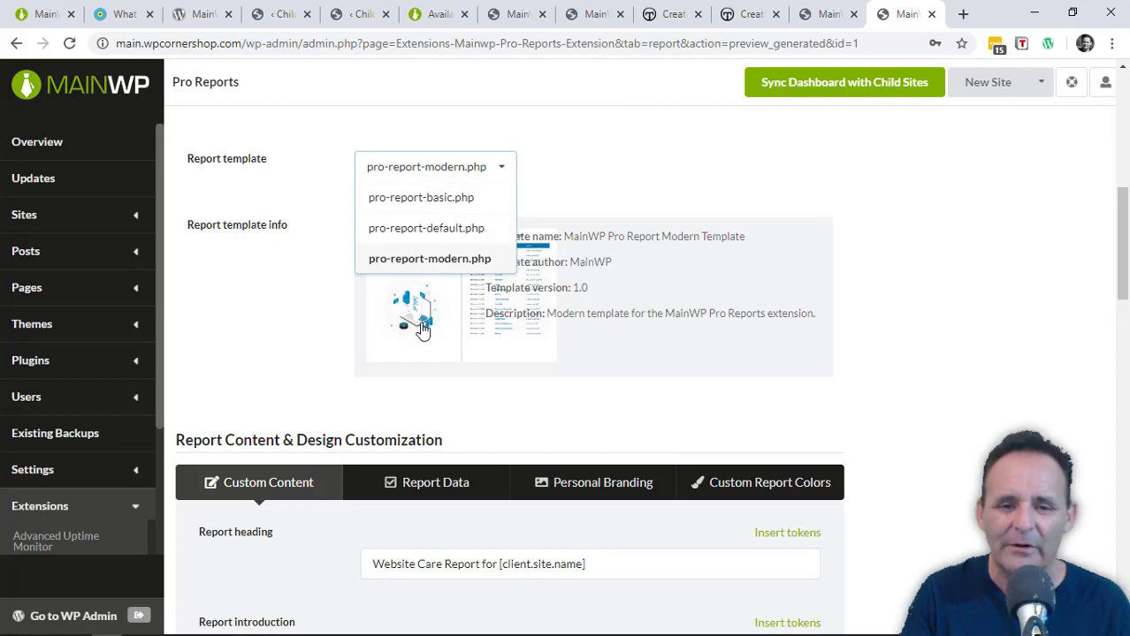
# Examine the Pro Reports custom content messages and the show or hide options for each report data section.
pyautogui.moveTo(1125, 259); pyautogui.dragTo(1122, 319)
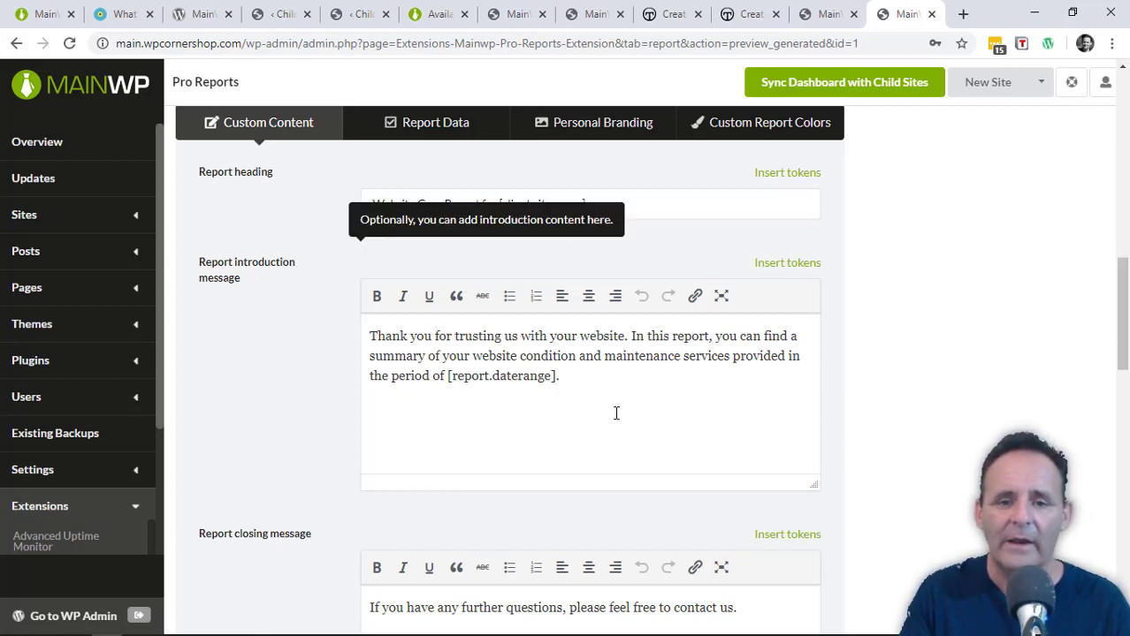
pyautogui.click(447, 126)
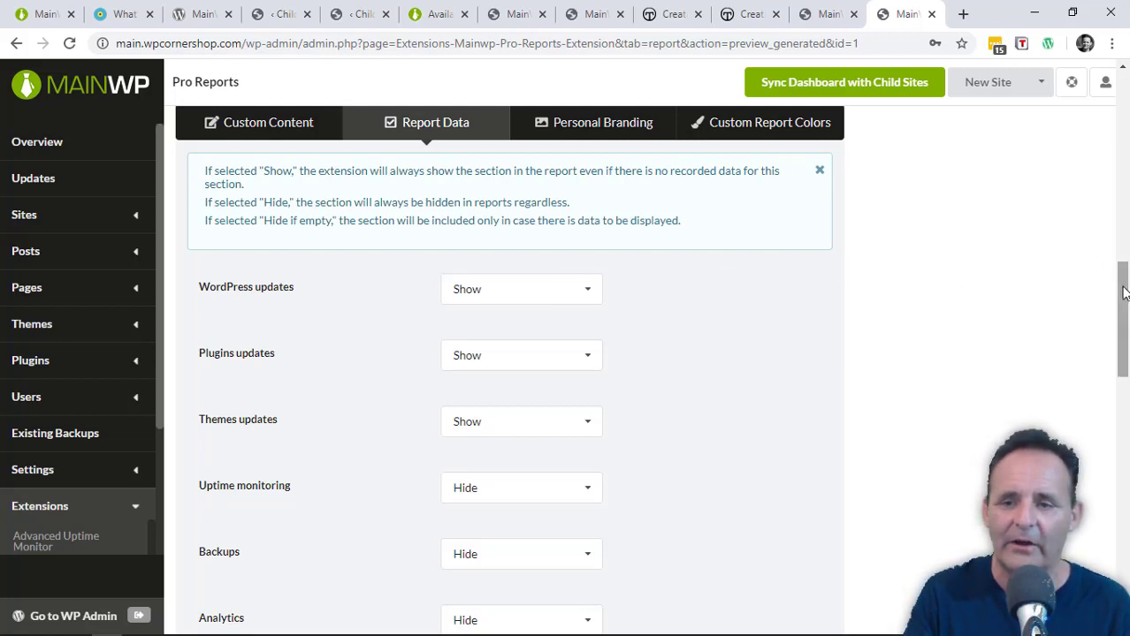
pyautogui.moveTo(1119, 295); pyautogui.dragTo(1097, 330)
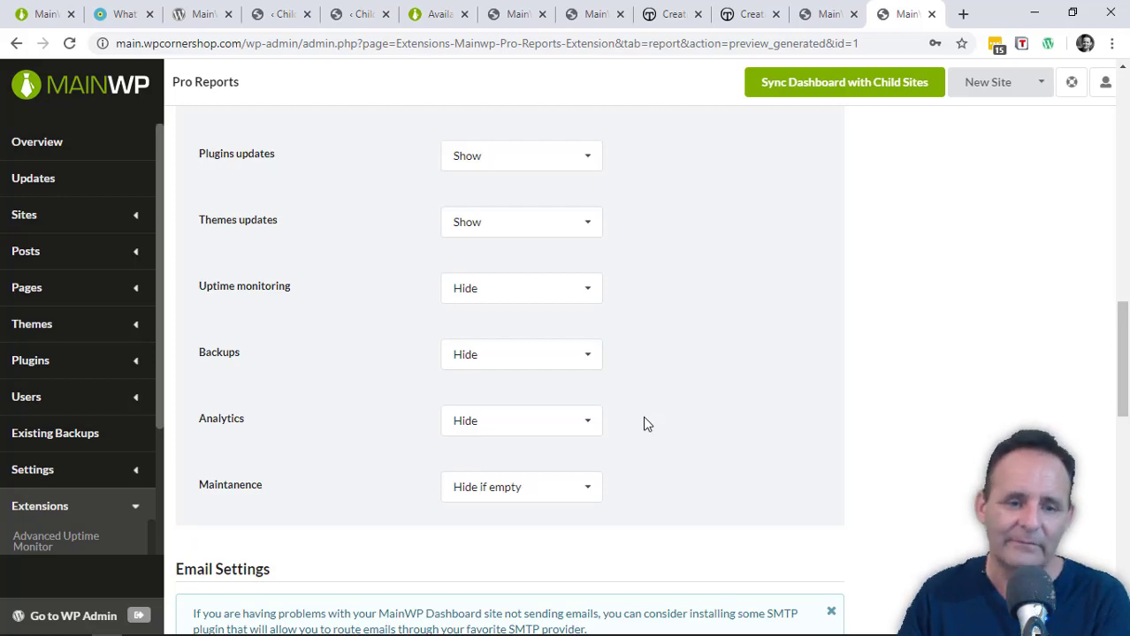
pyautogui.moveTo(1121, 322); pyautogui.dragTo(1114, 297)
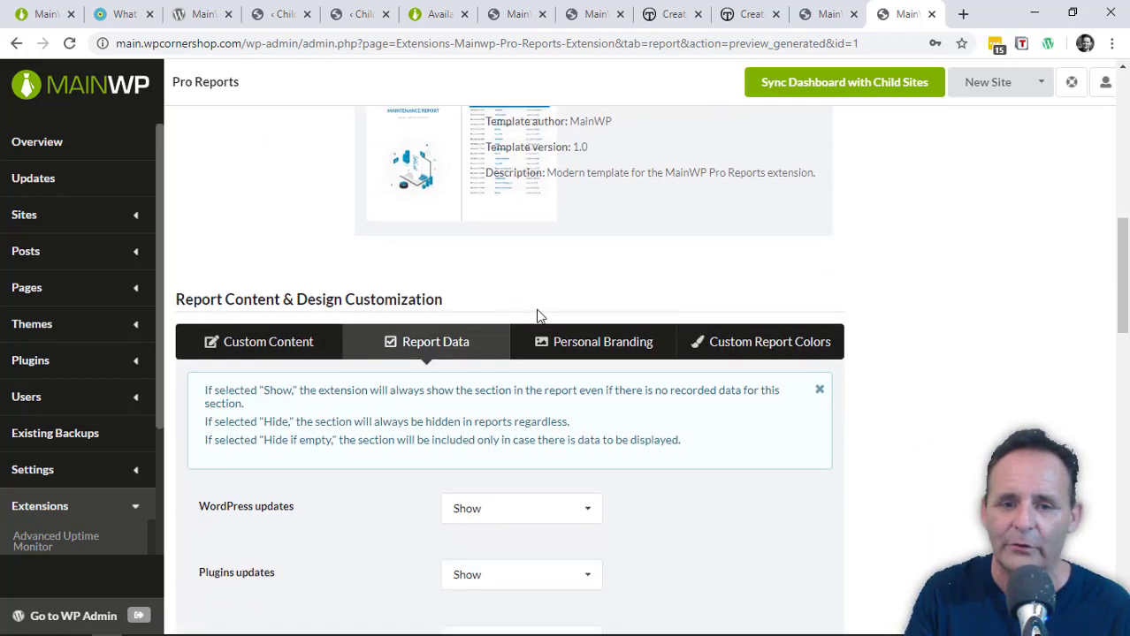
# Review the Pro Reports personal branding images, email settings and custom report colors for background, text and accent.
pyautogui.click(575, 342)
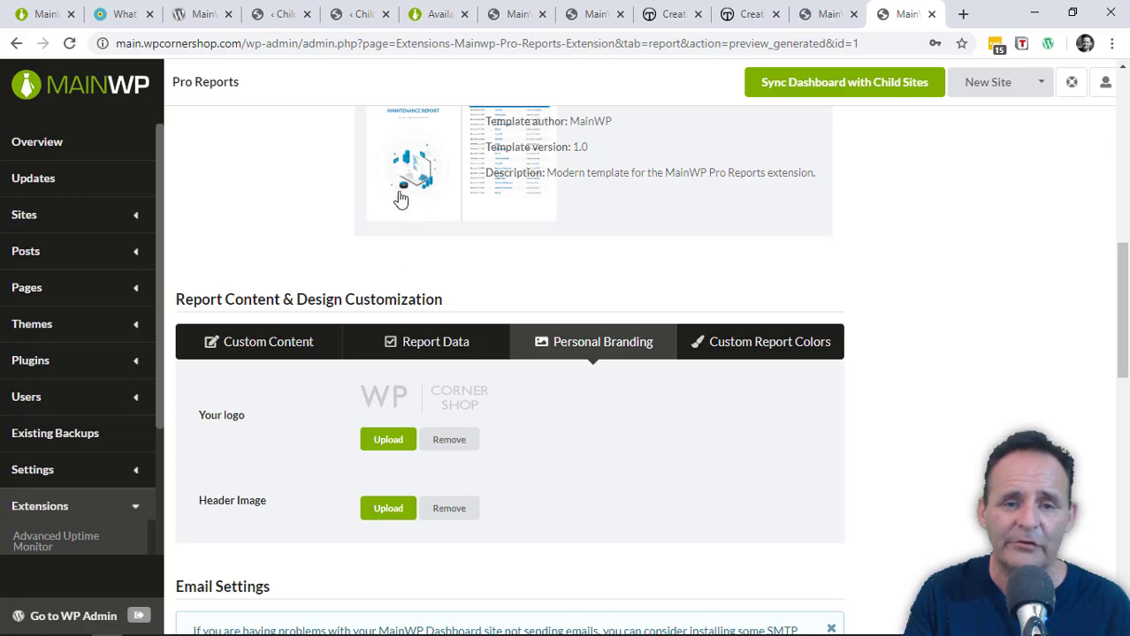
pyautogui.scroll(-3, 928, 417)
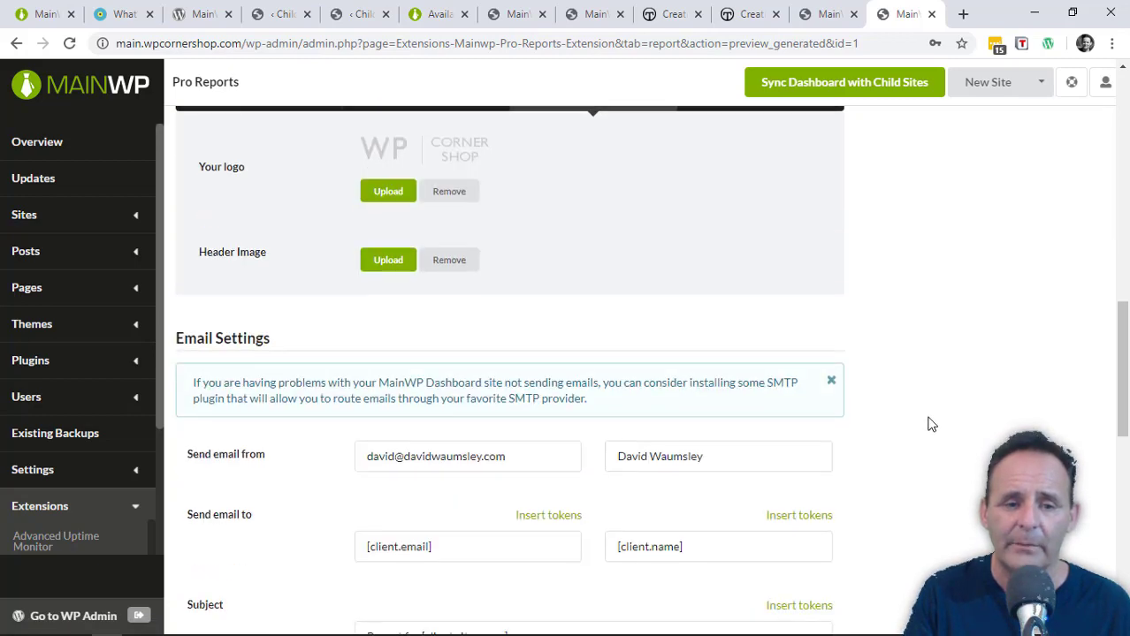
pyautogui.scroll(2, 927, 418)
pyautogui.rightClick(822, 357)
pyautogui.click(764, 279)
pyautogui.rightClick(764, 278)
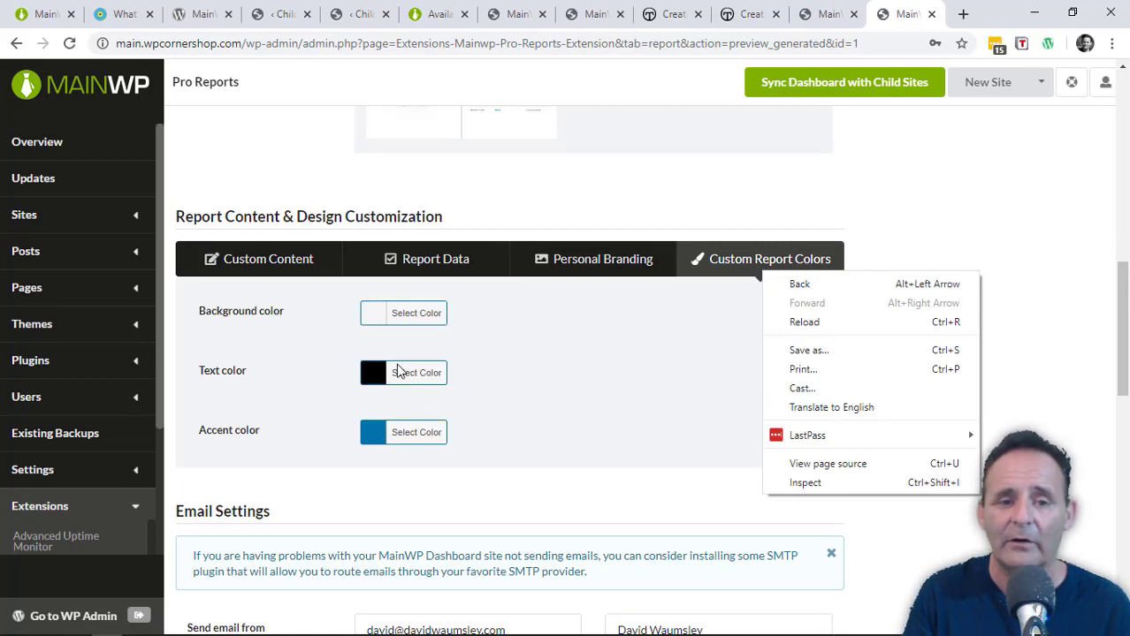
pyautogui.click(547, 411)
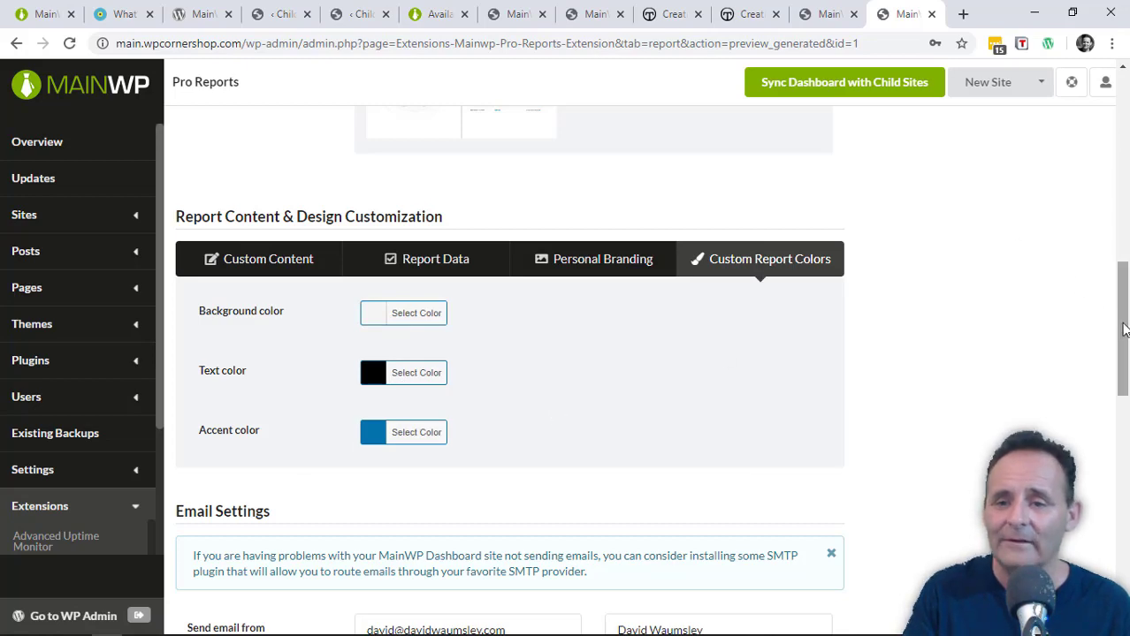
pyautogui.moveTo(1120, 322); pyautogui.dragTo(1090, 143)
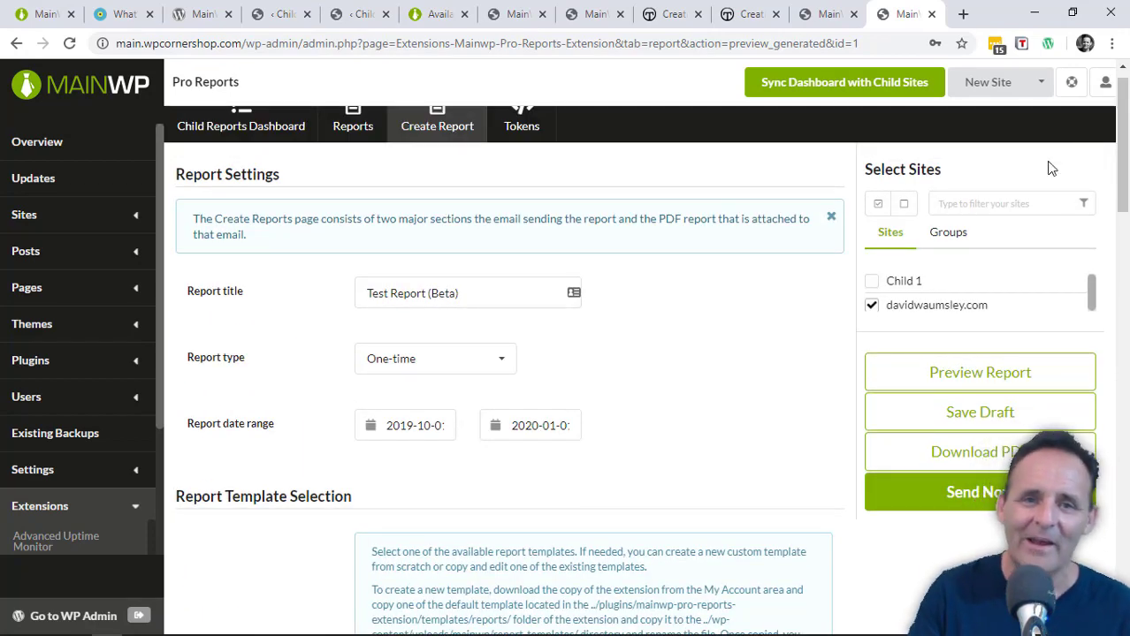